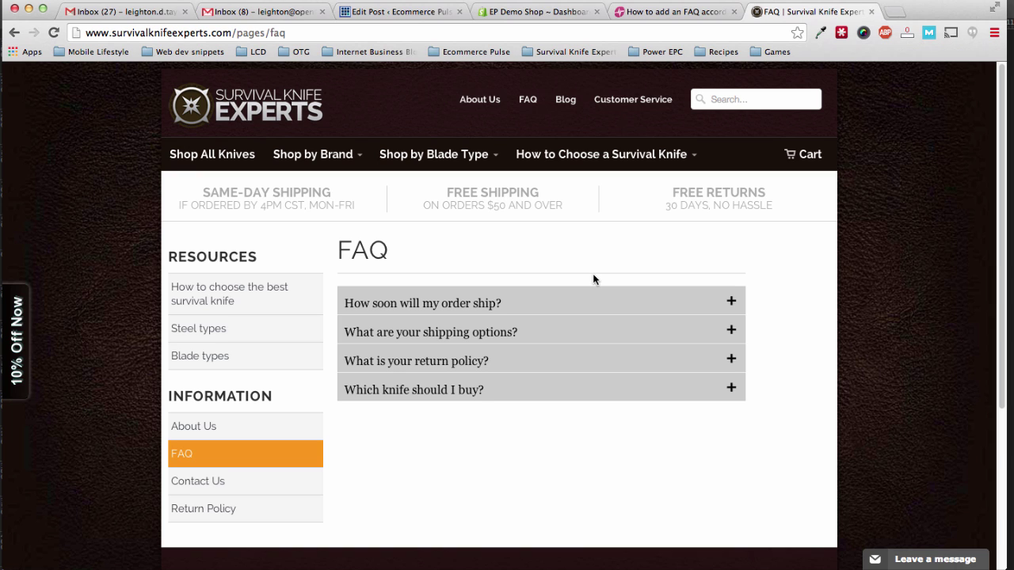
- Expand the first FAQ answer, then the shipping options and return policy answers
scroll(556, 327, down, 1)
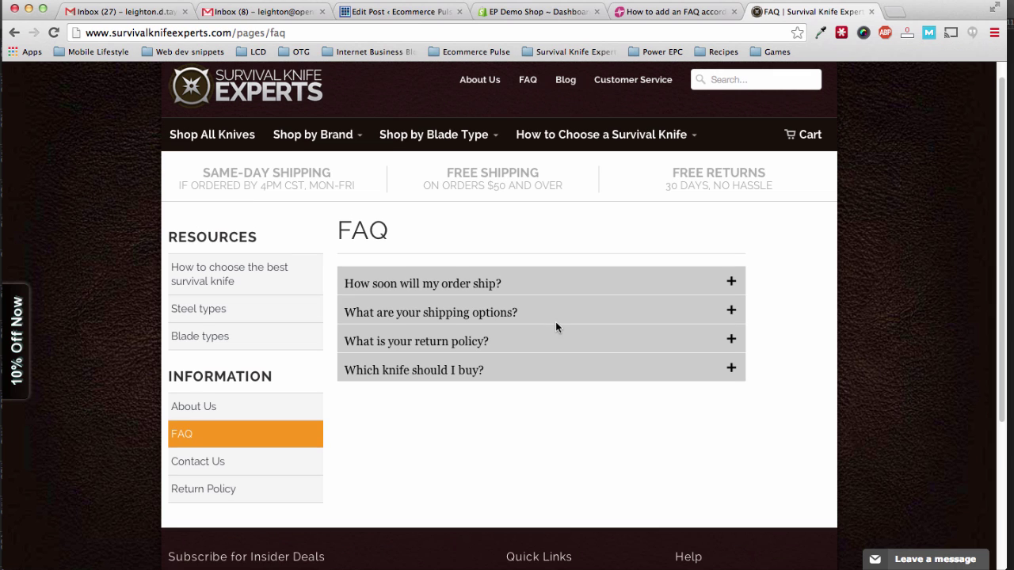
scroll(536, 367, up, 1)
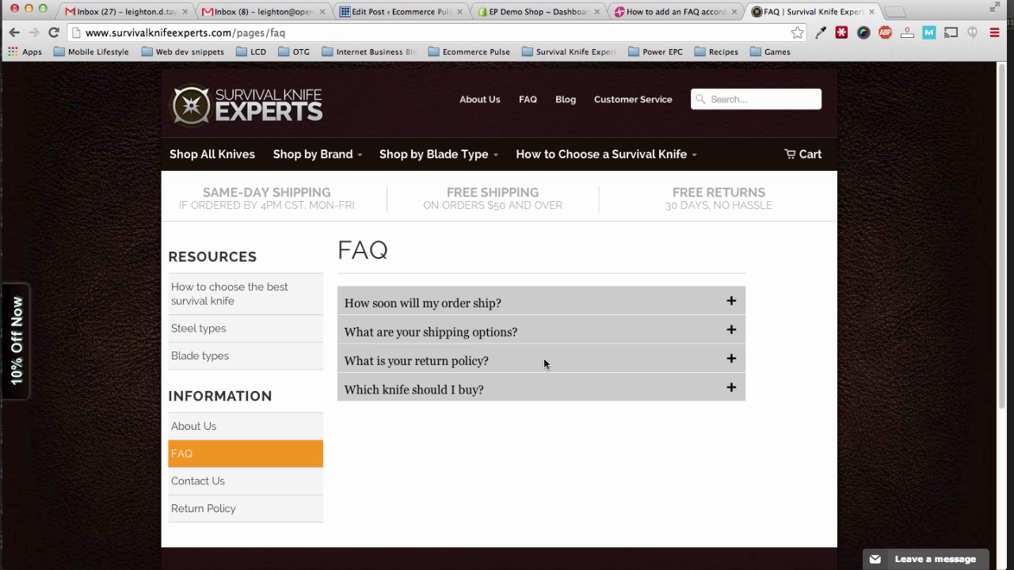
scroll(456, 336, down, 1)
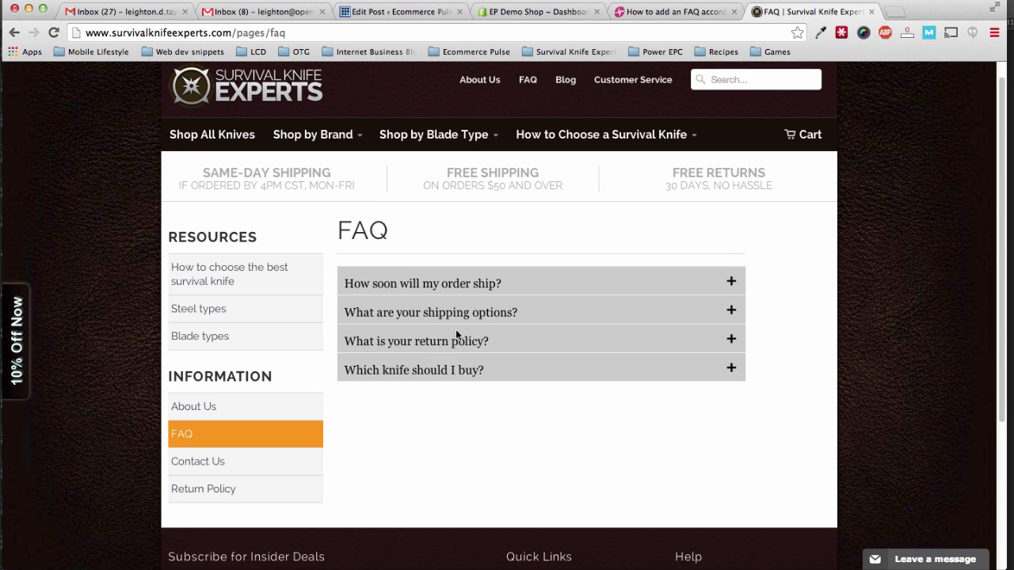
click(544, 286)
scroll(537, 315, down, 1)
click(536, 350)
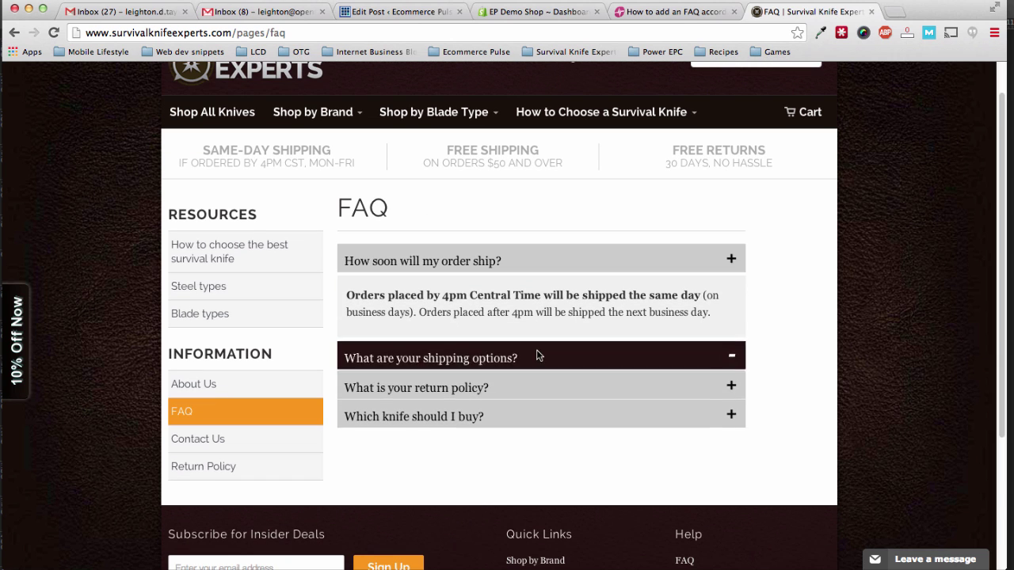
click(532, 430)
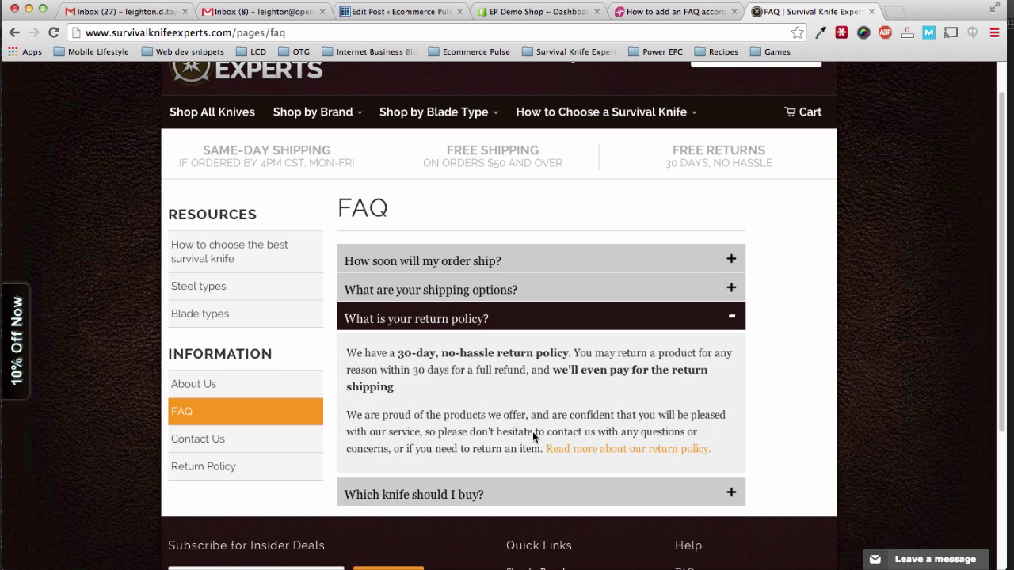
- Toggle the shipping time and 'Which knife should I buy?' answers open and closed
scroll(532, 431, down, 1)
click(542, 277)
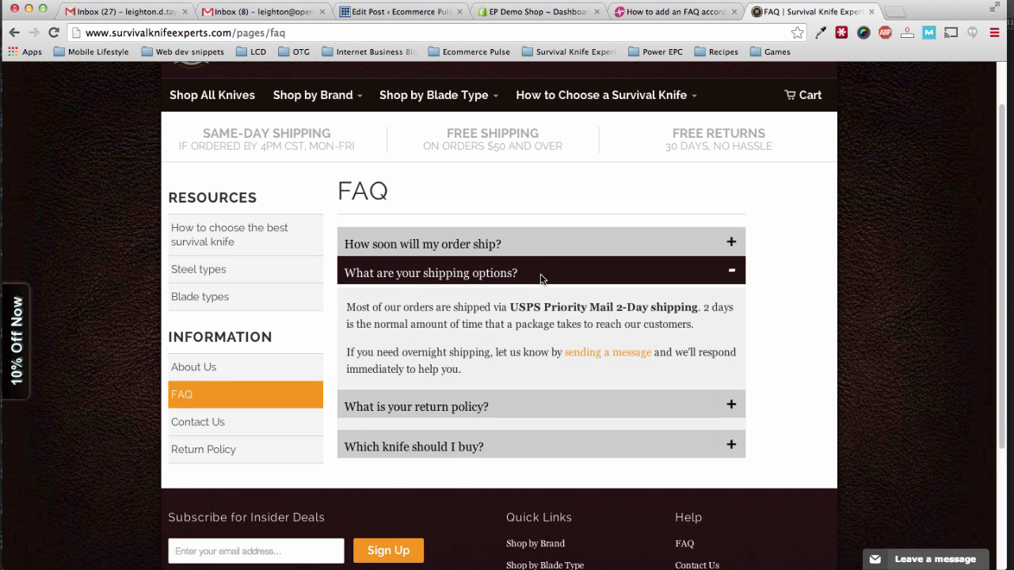
click(539, 247)
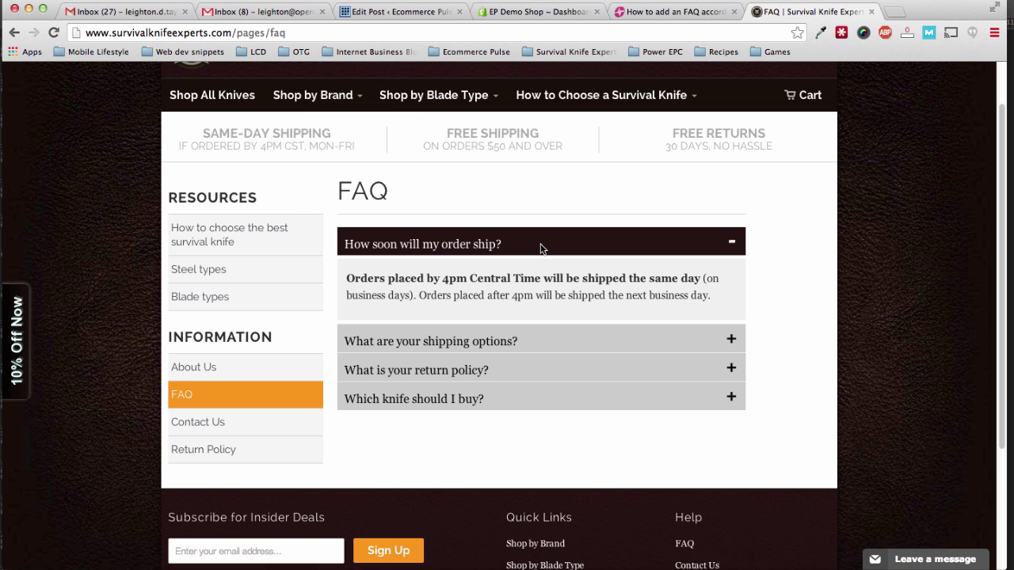
scroll(541, 246, down, 2)
click(548, 200)
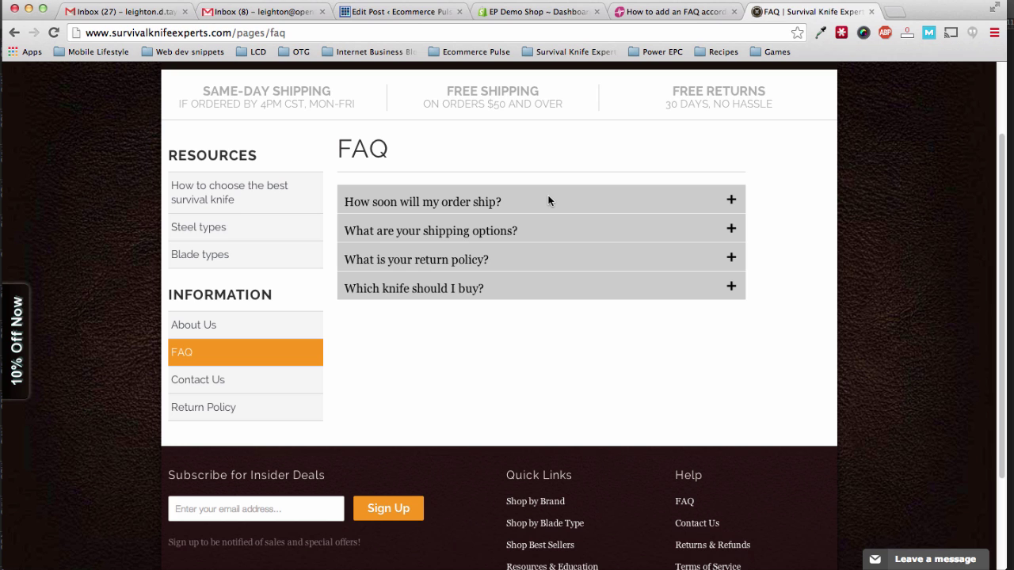
click(563, 285)
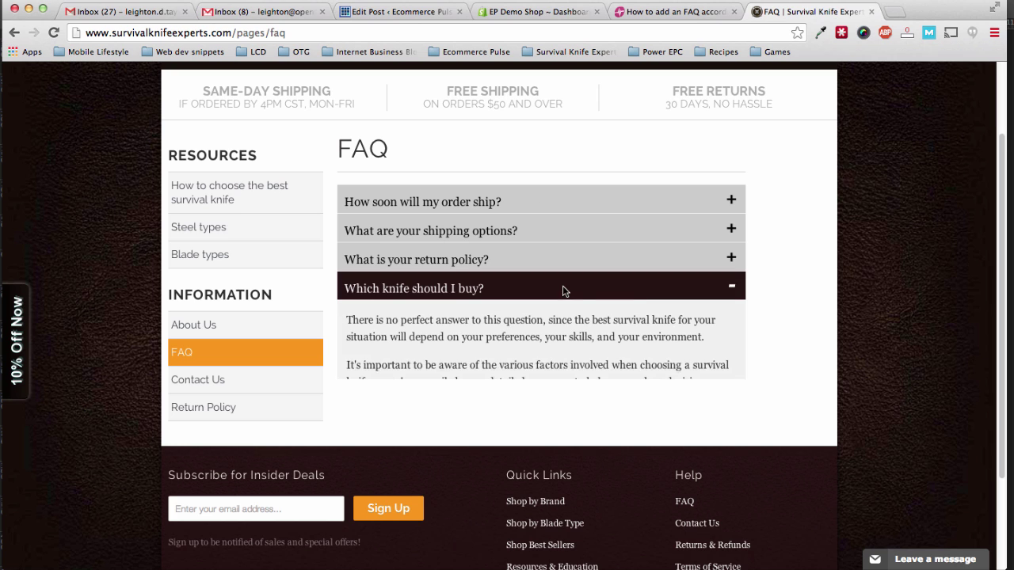
click(554, 287)
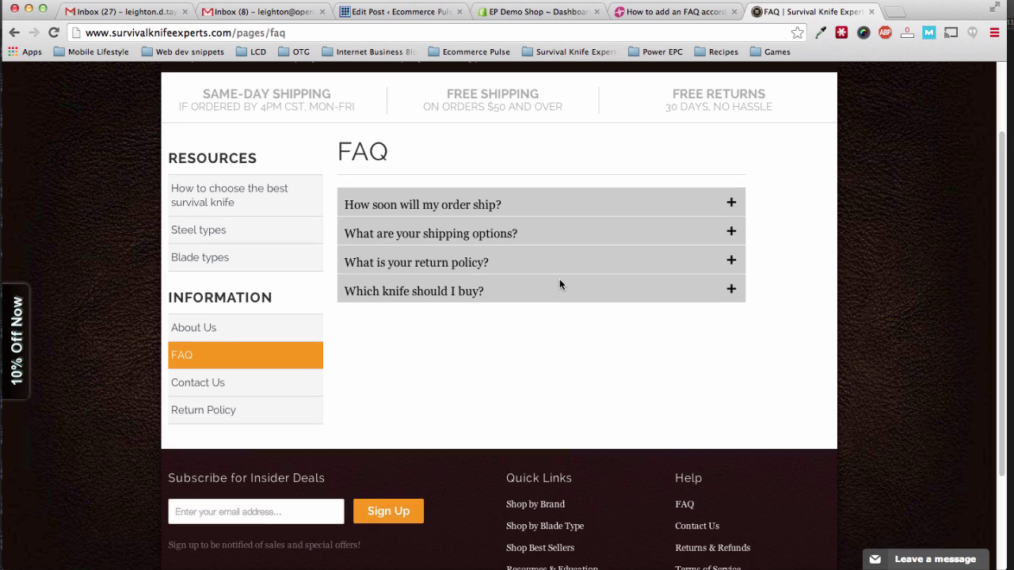
scroll(559, 279, up, 3)
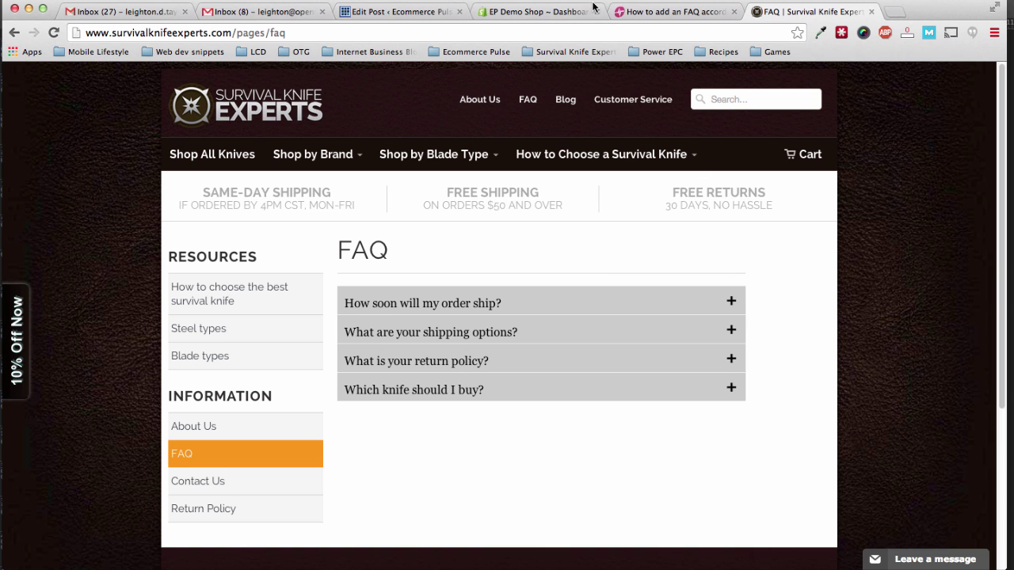
- Download the ZIP of FAQ accordion assets from the tutorial article
click(668, 13)
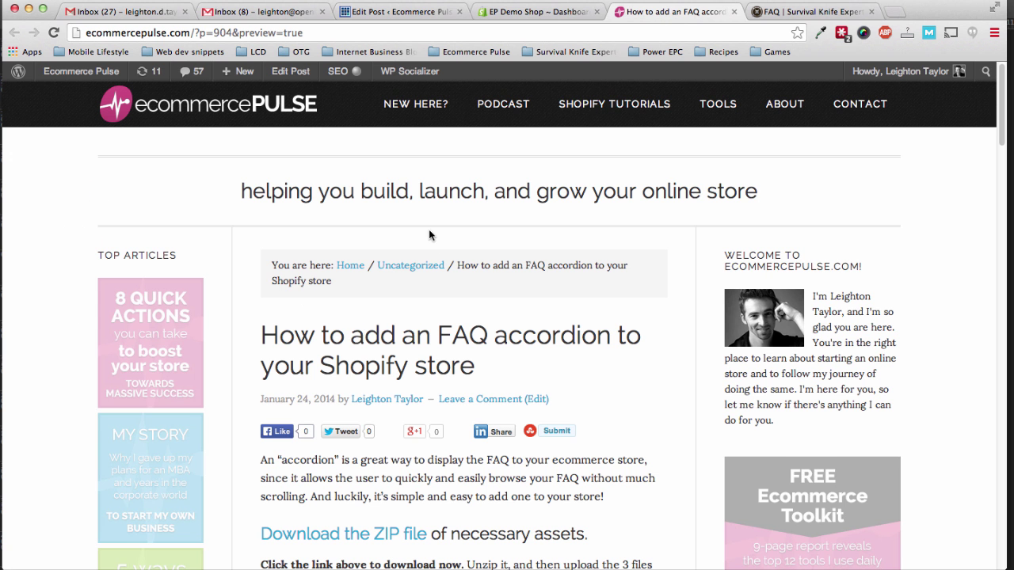
scroll(431, 237, down, 2)
scroll(426, 282, down, 5)
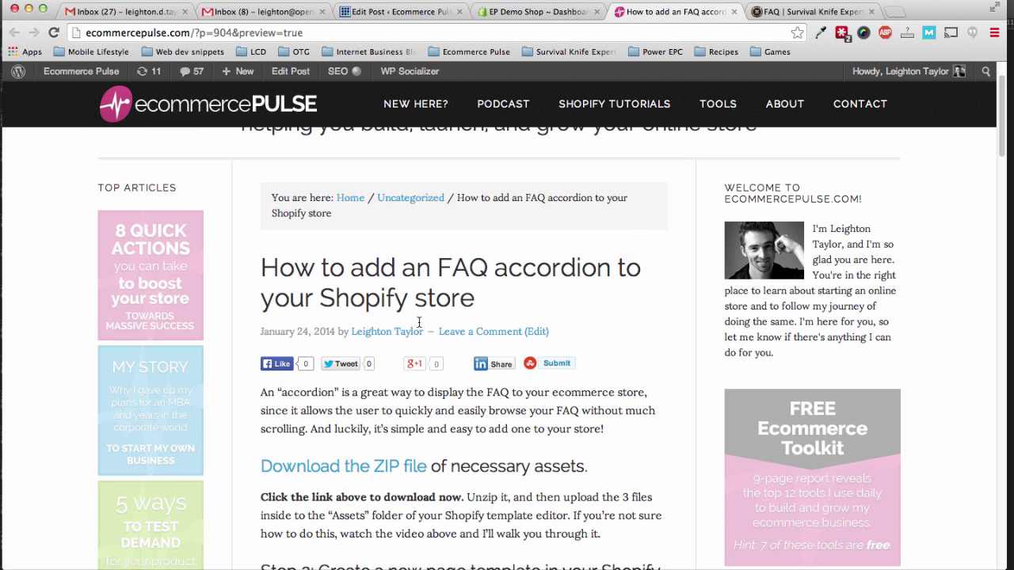
scroll(390, 337, down, 1)
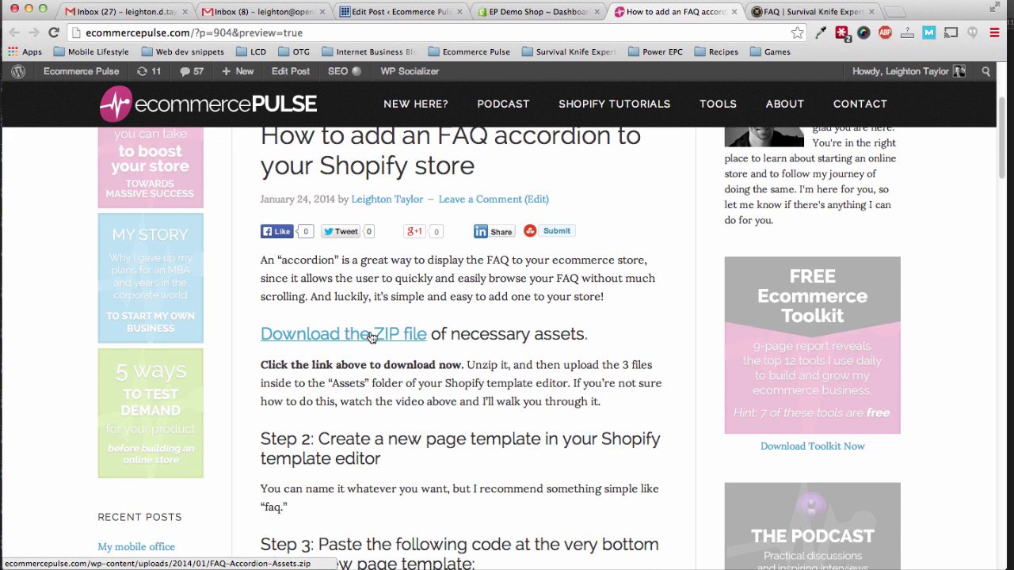
scroll(371, 338, down, 1)
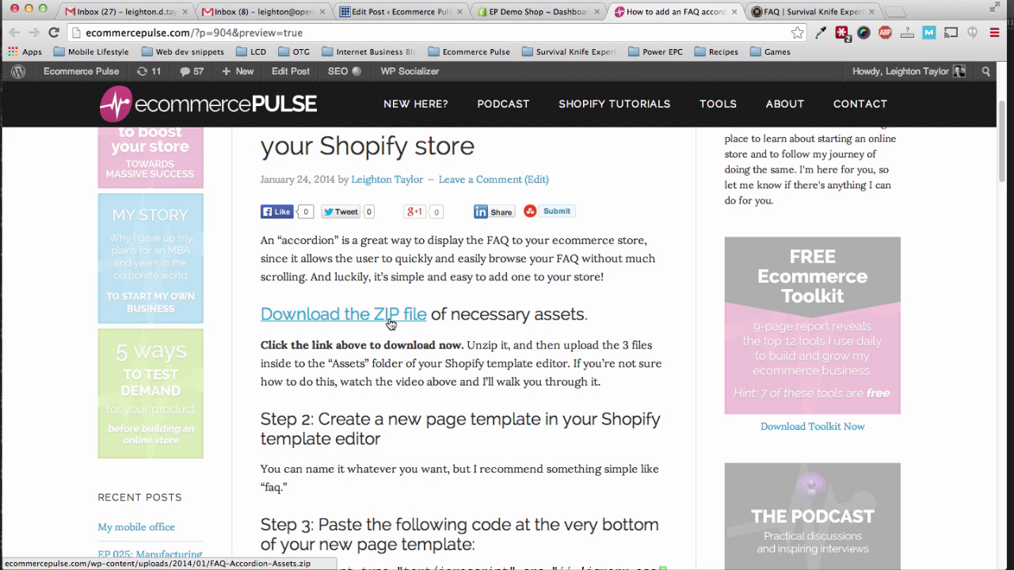
click(378, 318)
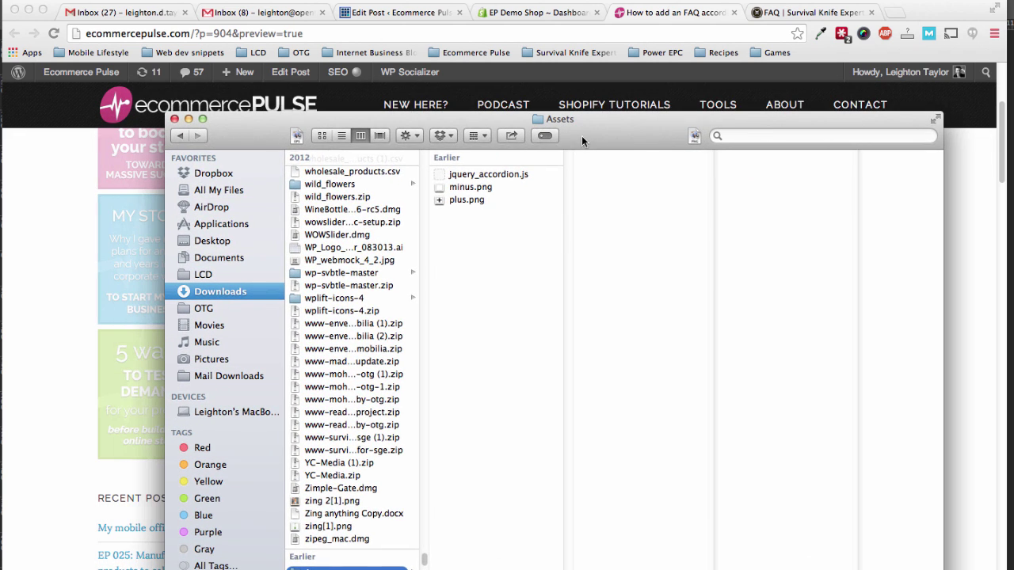
- Select minus.png in the unzipped Assets folder to see its 18×17, 51 KB details
click(470, 175)
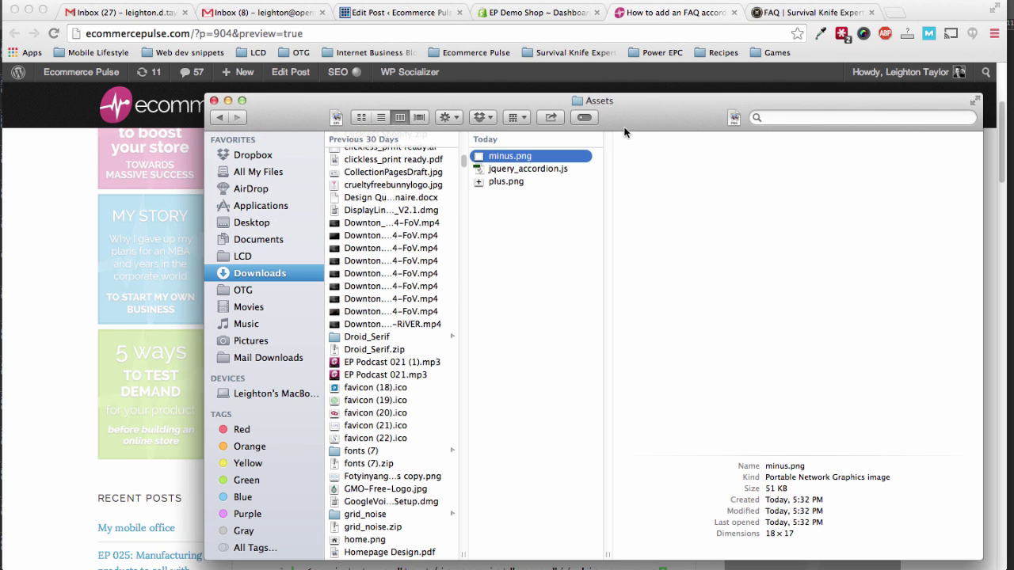
- Read the tutorial down to Step 3's page-template code, then go to the EP Demo Shop dashboard
click(657, 12)
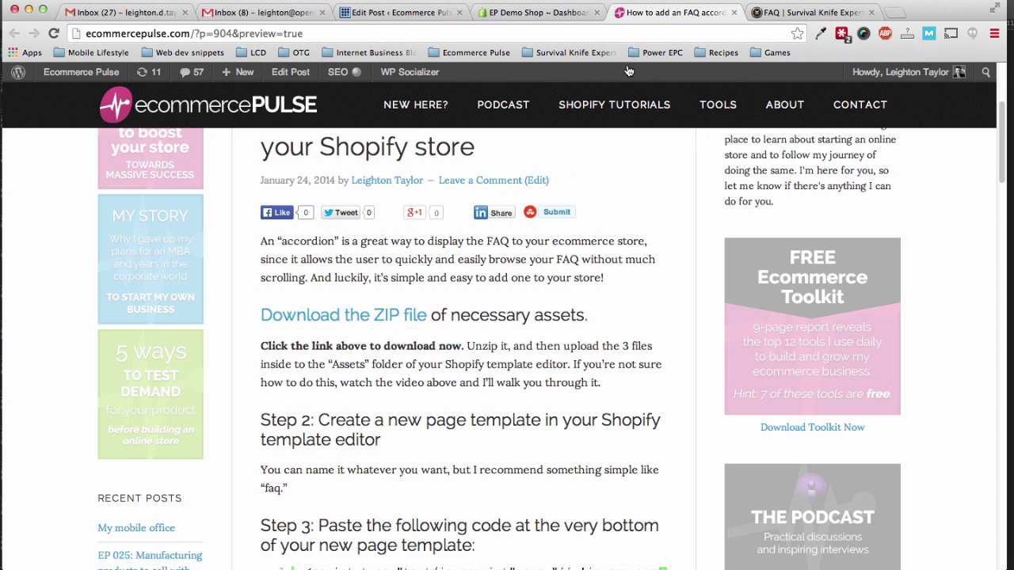
scroll(441, 306, down, 3)
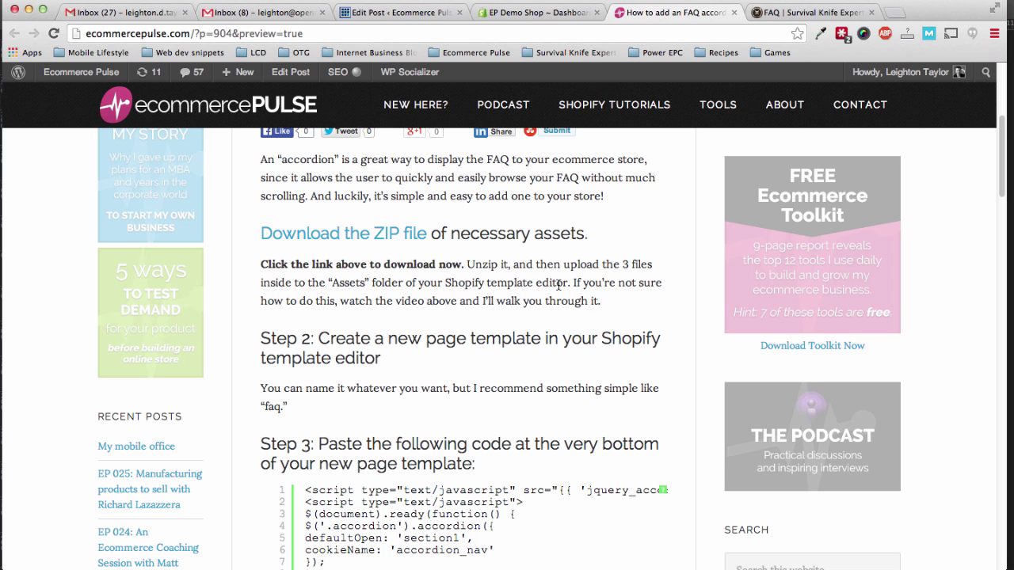
click(528, 14)
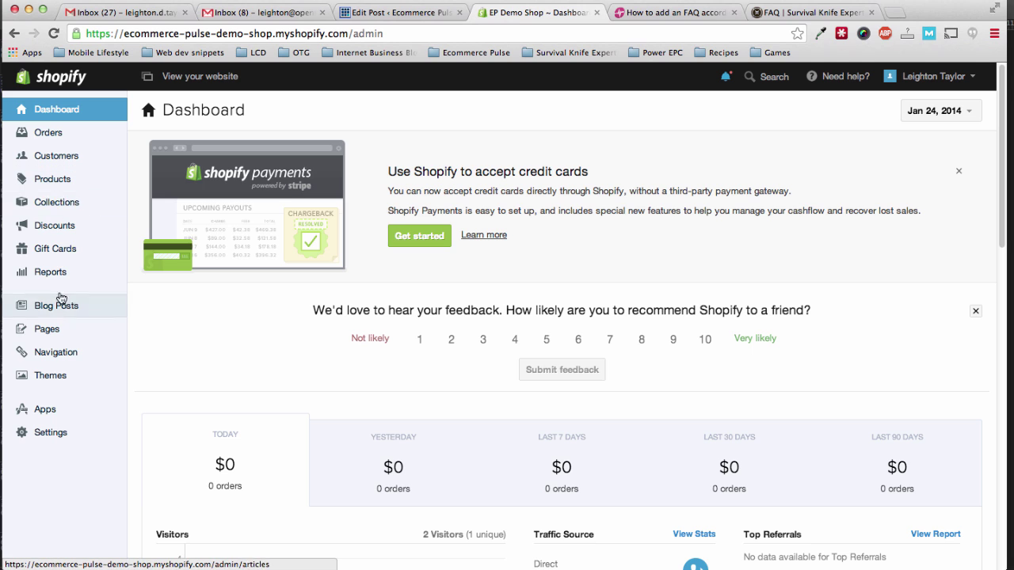
- From Themes, open the live Minimal theme's Template Editor and expand its Assets folder
click(50, 377)
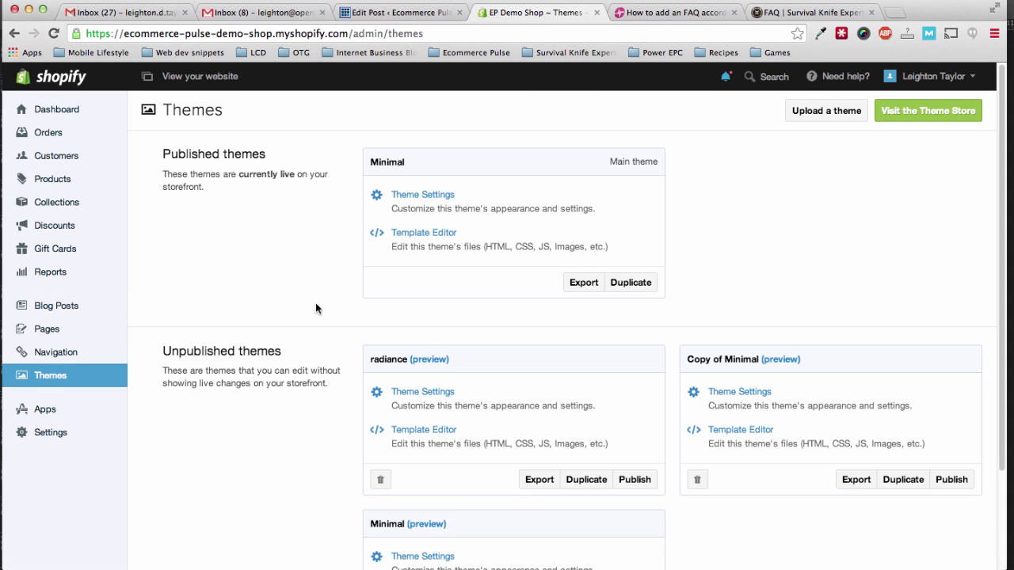
scroll(396, 301, down, 1)
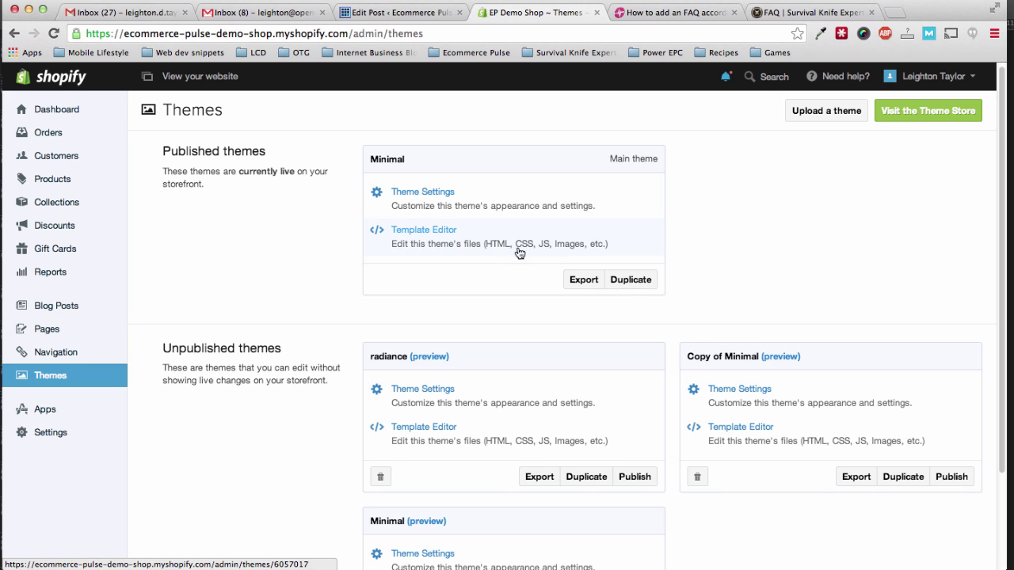
click(433, 230)
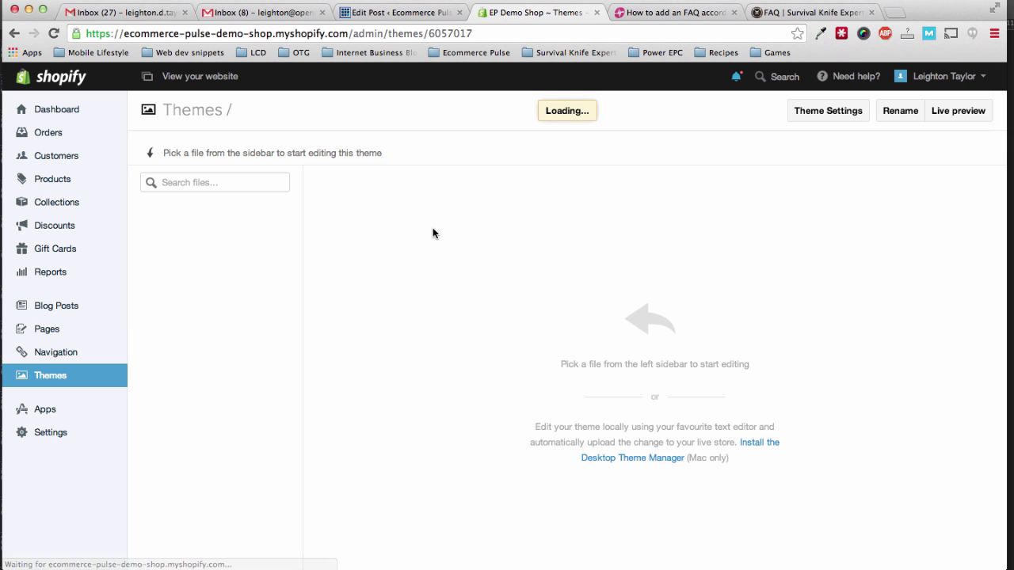
scroll(214, 307, down, 1)
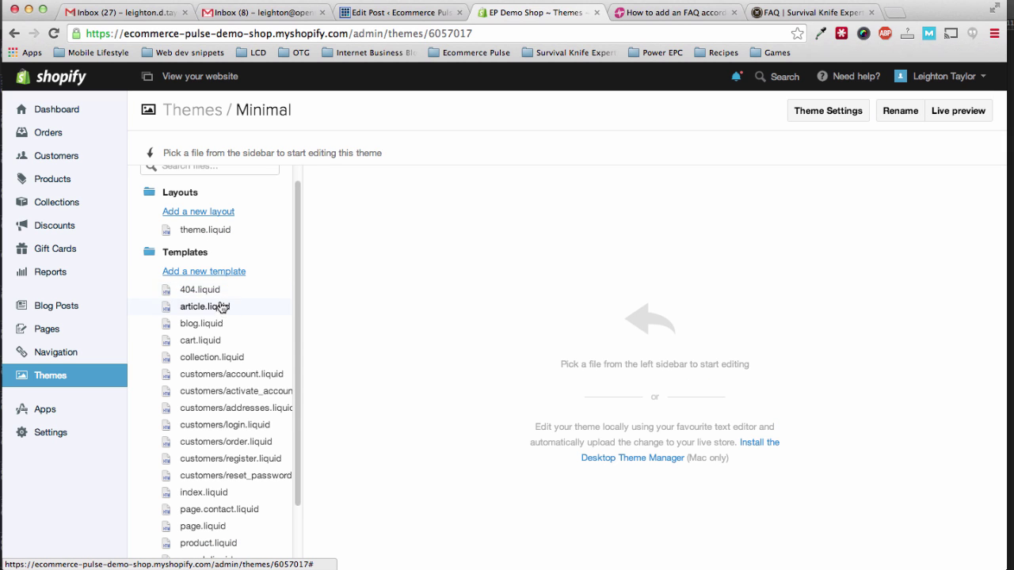
scroll(193, 297, down, 4)
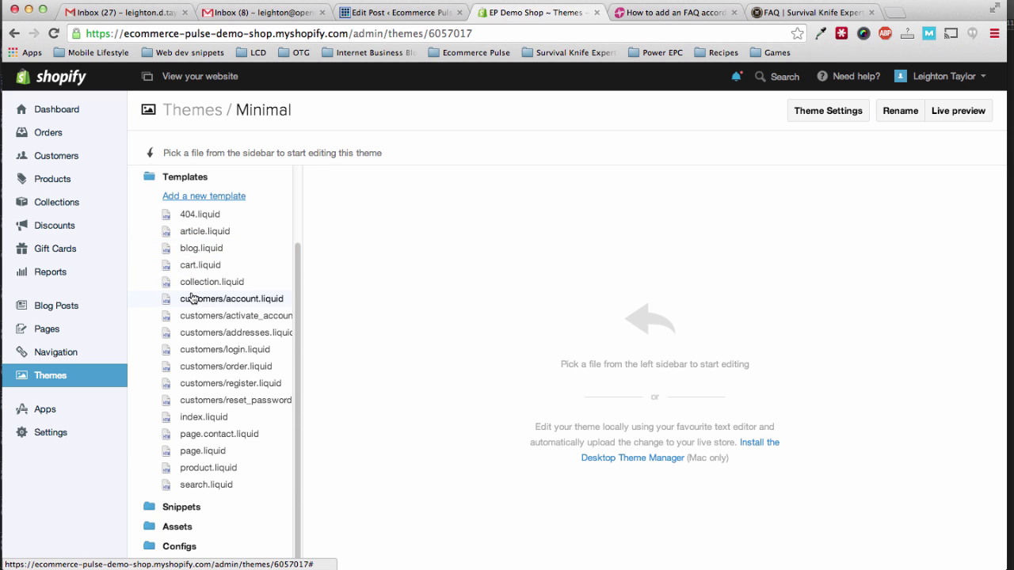
click(178, 527)
scroll(182, 515, down, 6)
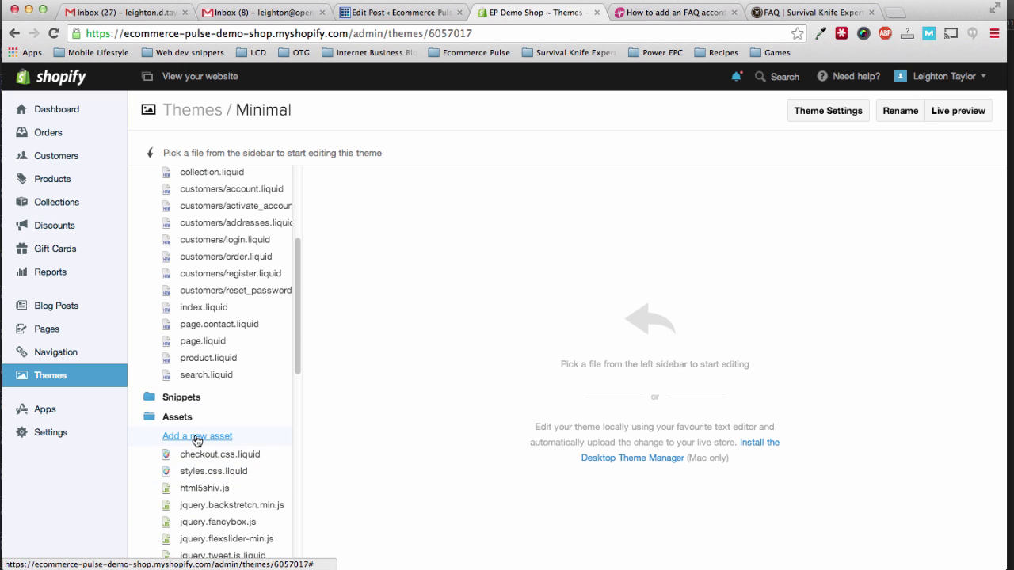
- Upload minus.png from the unzipped Assets folder as a Minimal theme asset
click(197, 437)
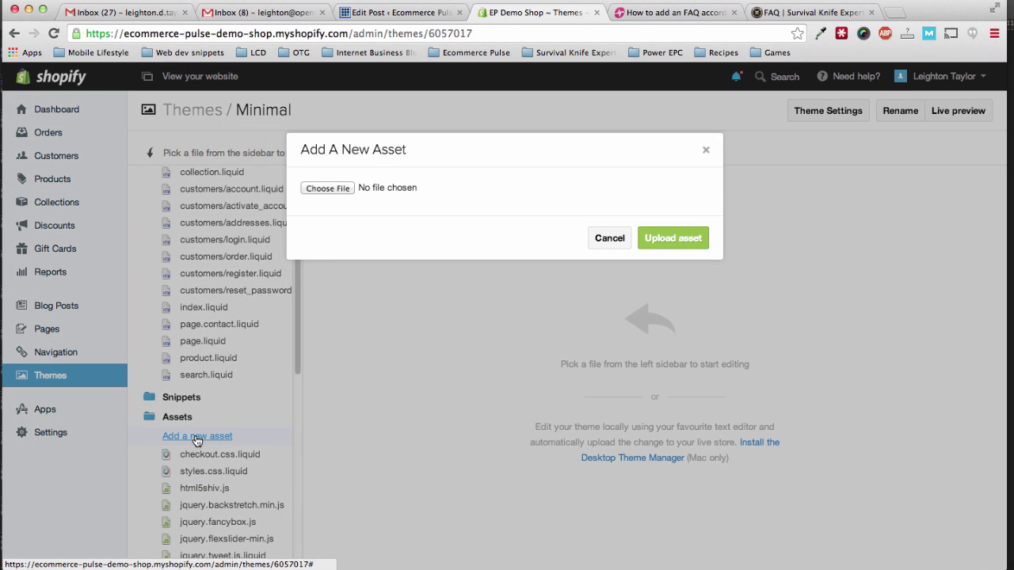
click(330, 189)
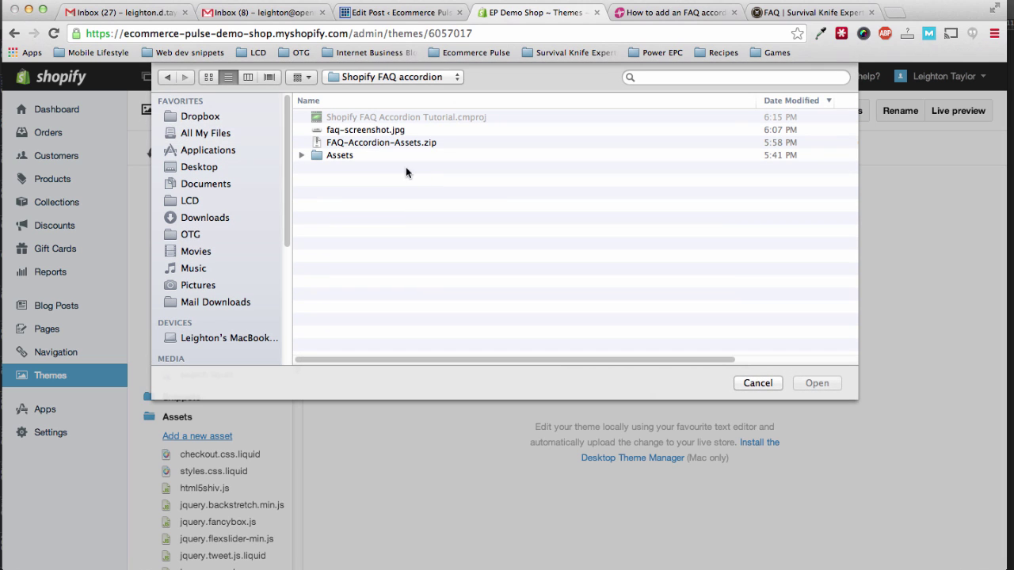
click(344, 156)
double_click(343, 155)
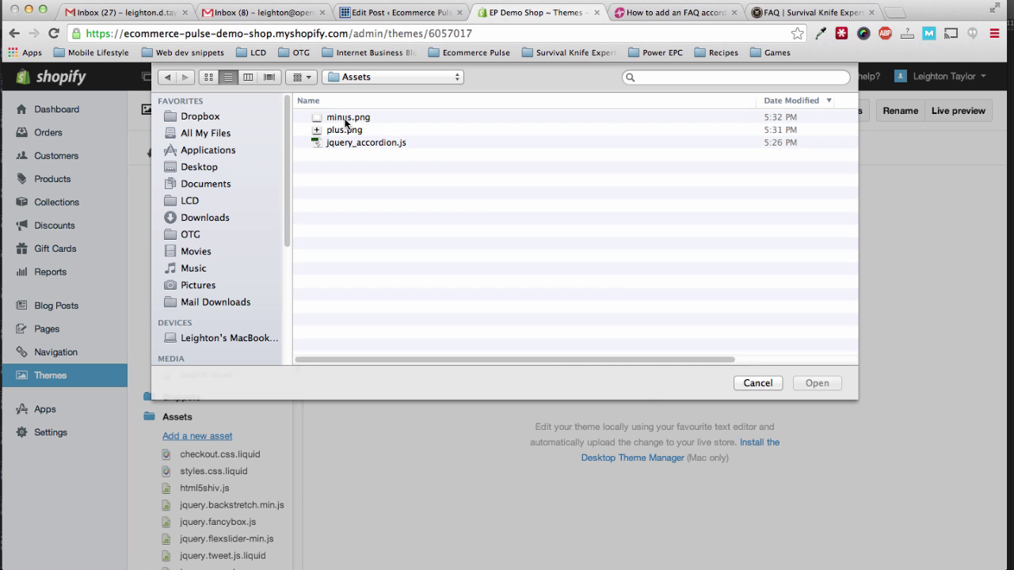
click(346, 119)
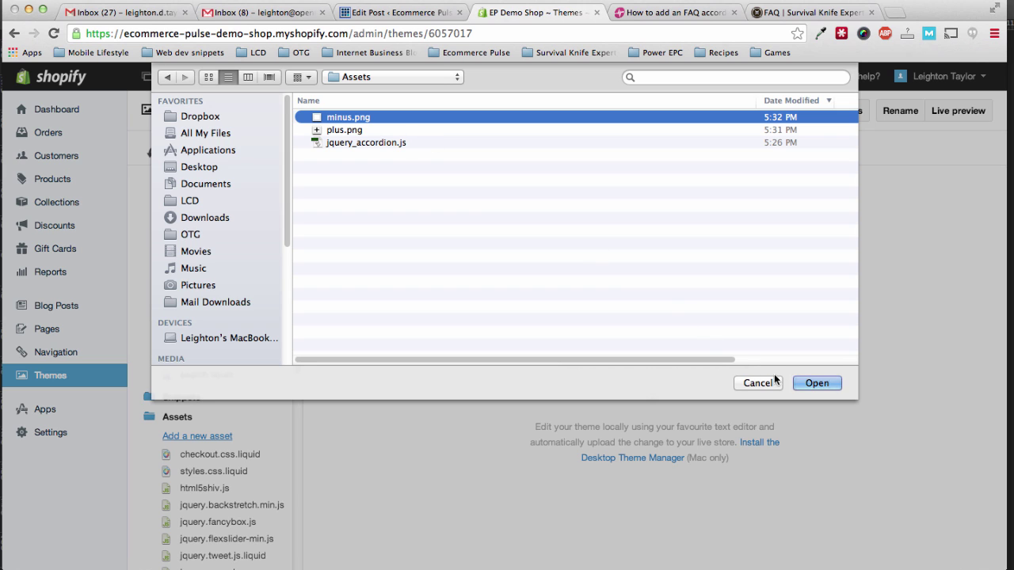
click(811, 383)
click(668, 244)
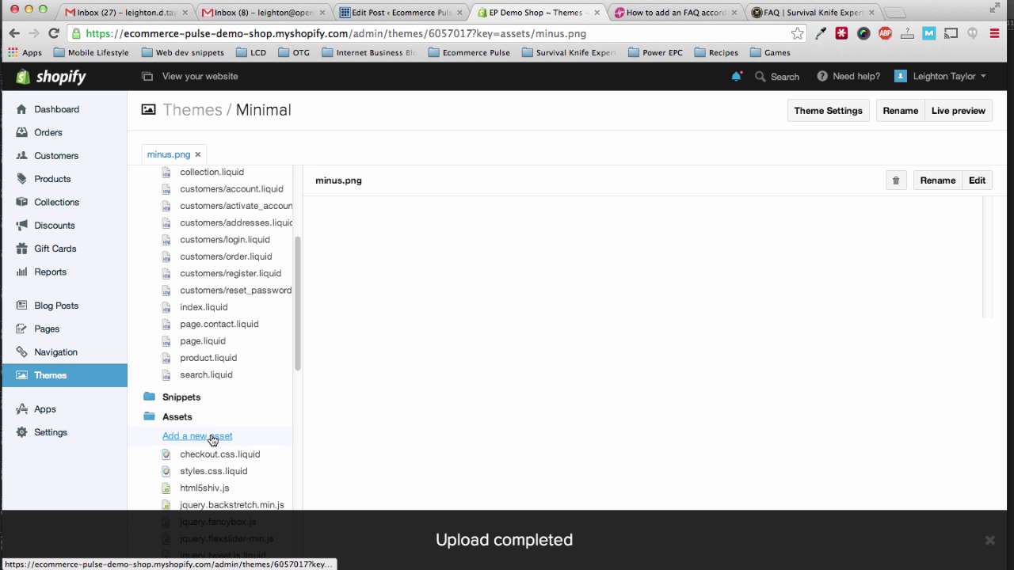
- Upload plus.png as a theme asset
click(212, 436)
click(324, 188)
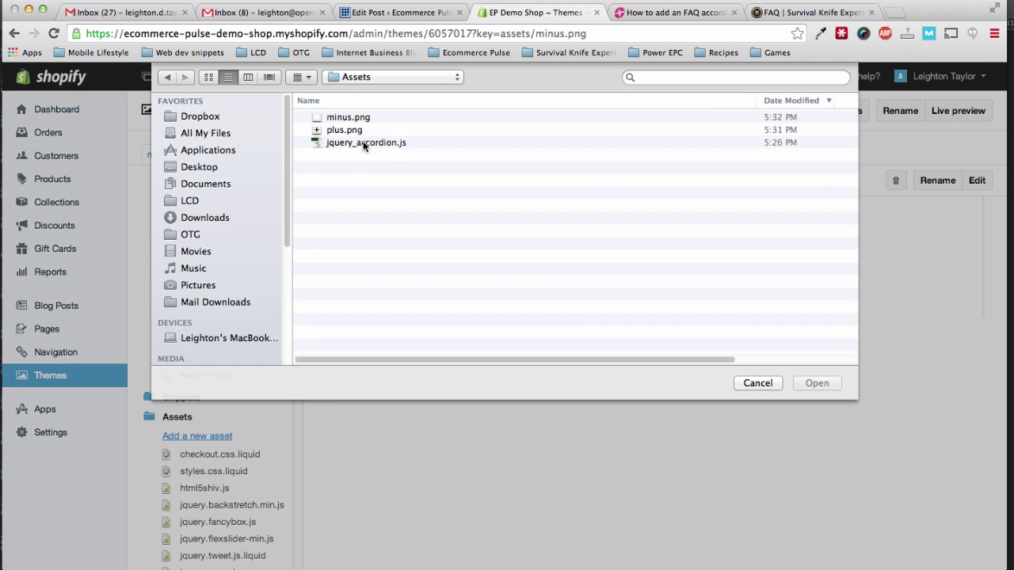
click(346, 130)
click(817, 382)
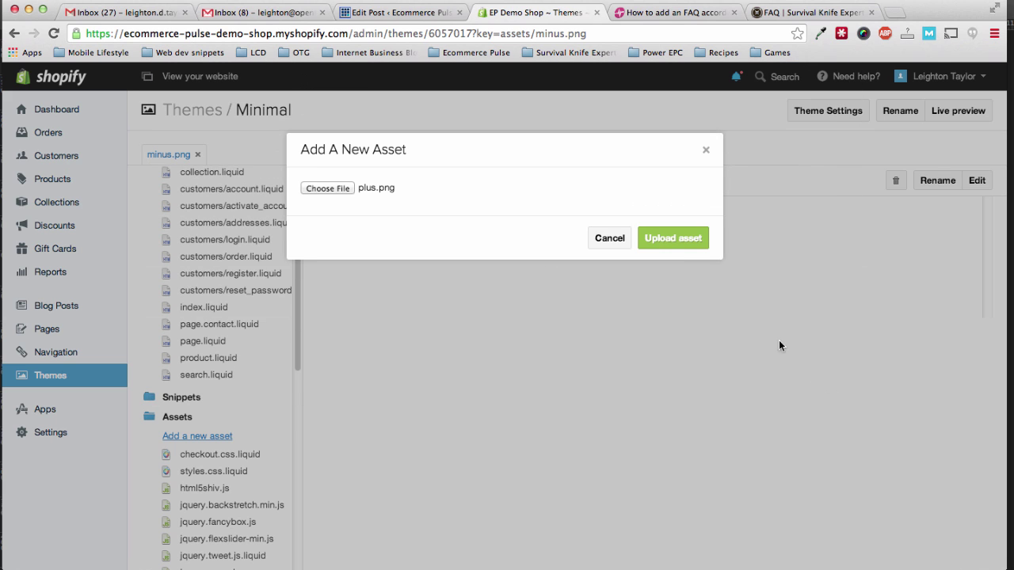
click(673, 239)
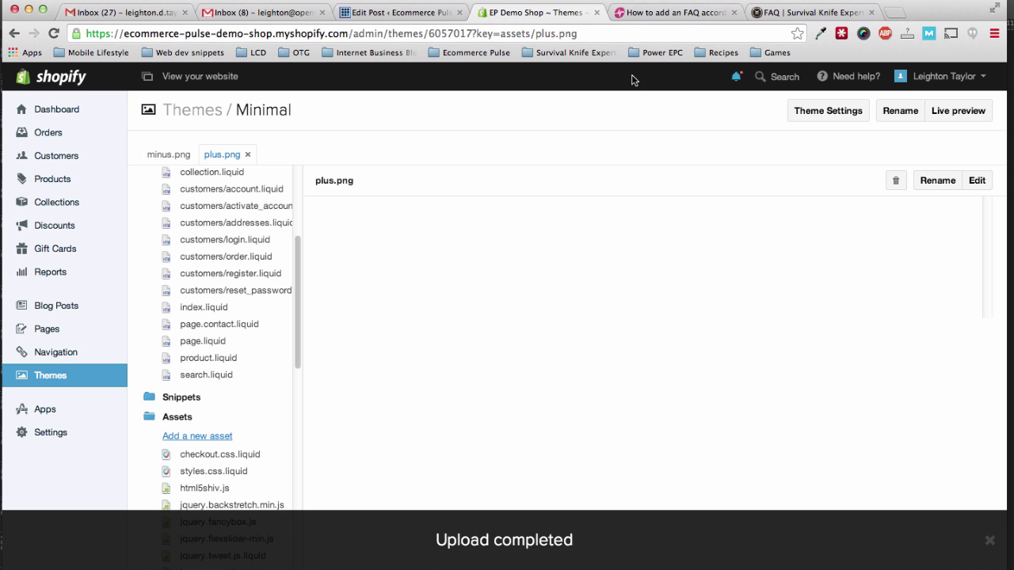
- Check the live FAQ page by opening and closing the first question
click(802, 13)
click(730, 302)
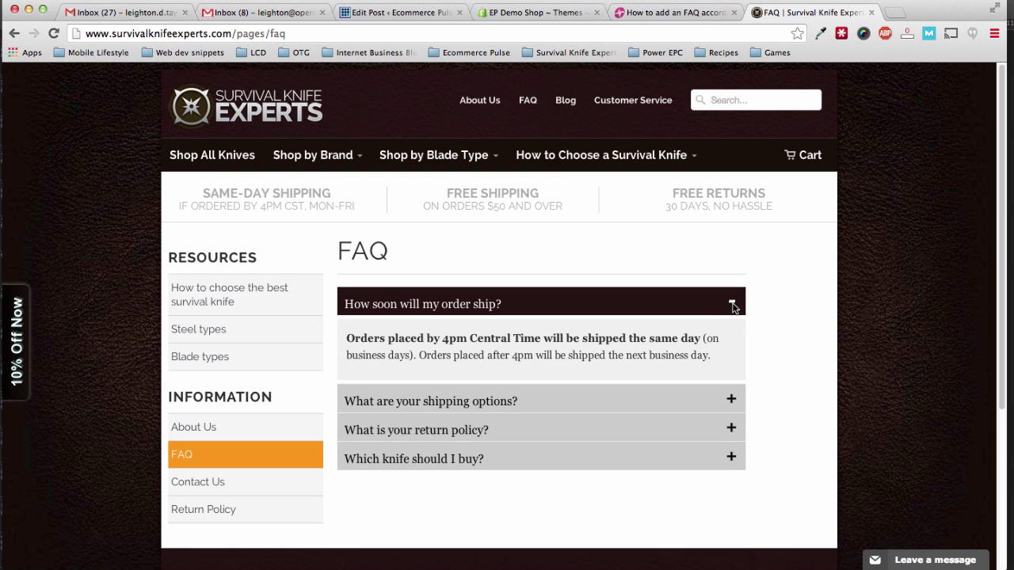
click(733, 305)
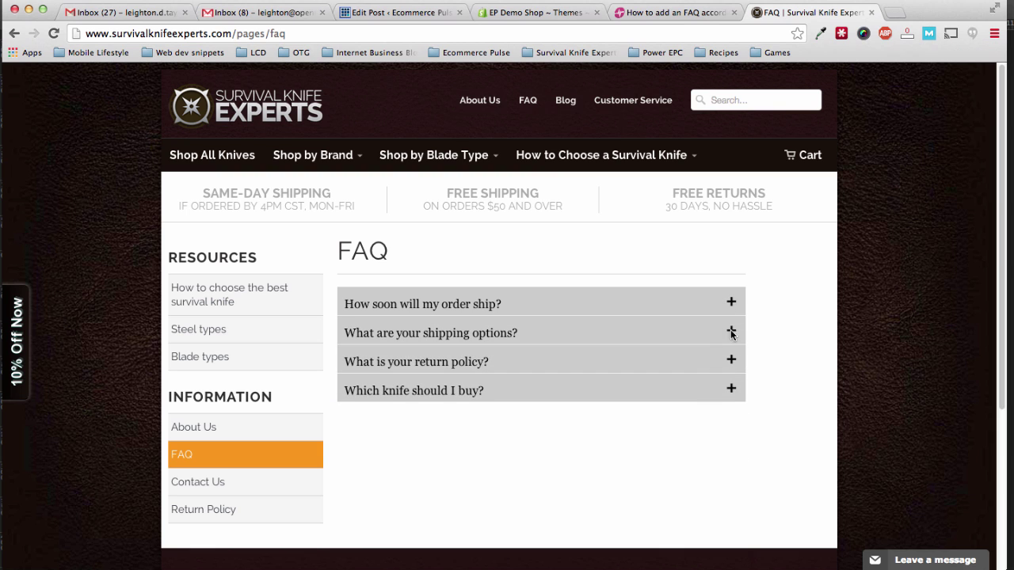
click(578, 13)
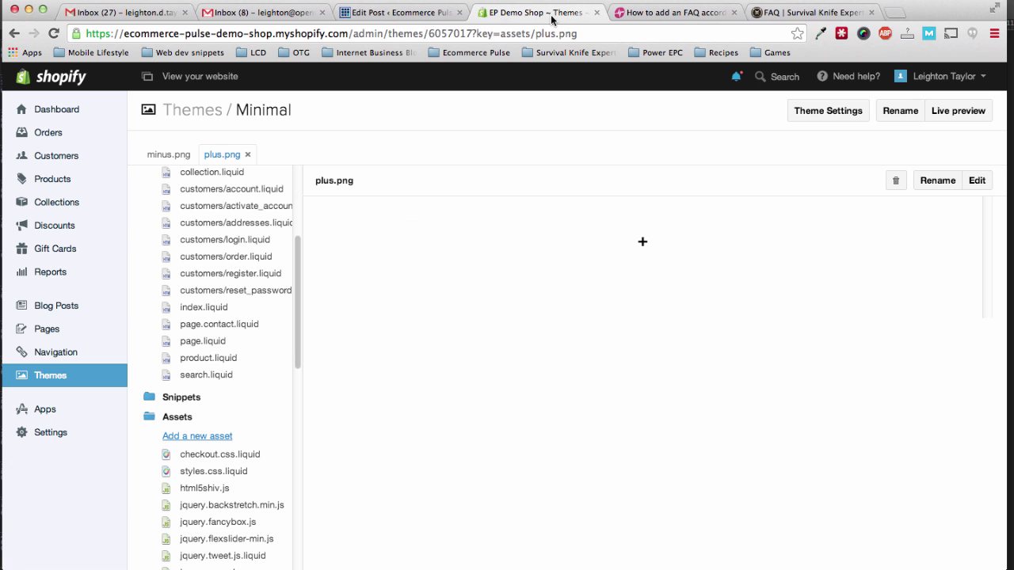
- Upload jquery_accordion.js as a theme asset
click(197, 436)
click(339, 189)
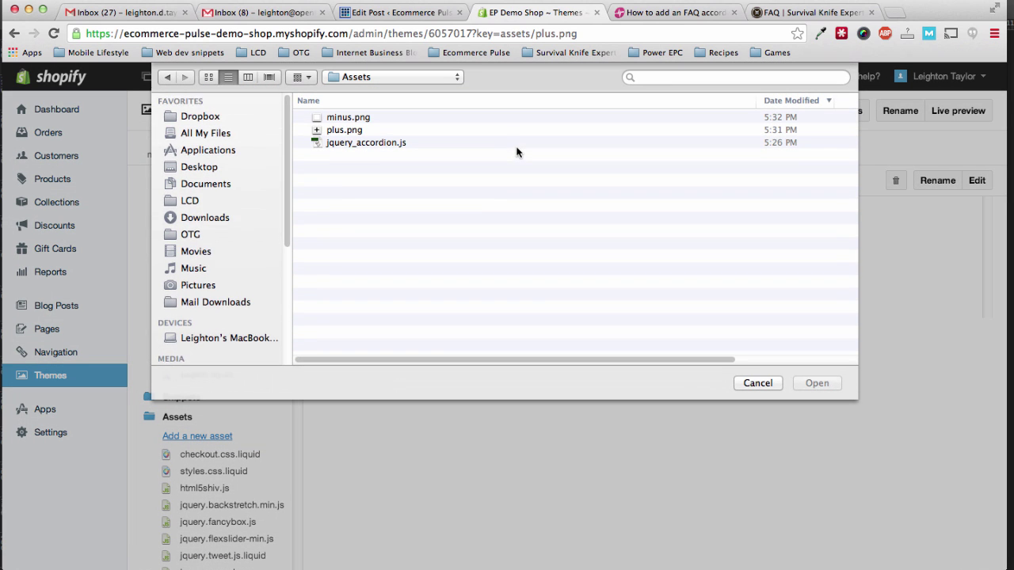
click(378, 143)
click(816, 383)
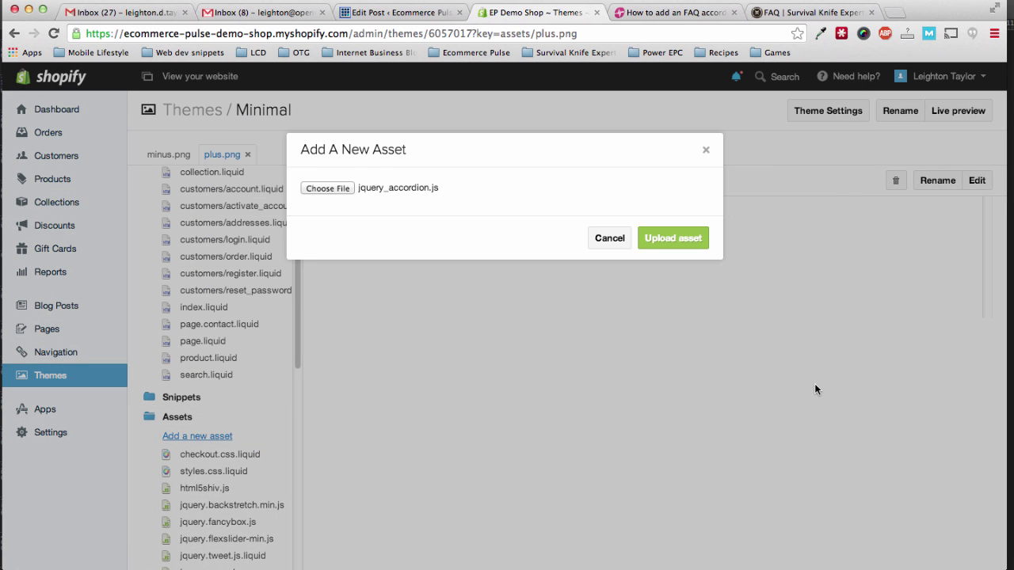
click(670, 242)
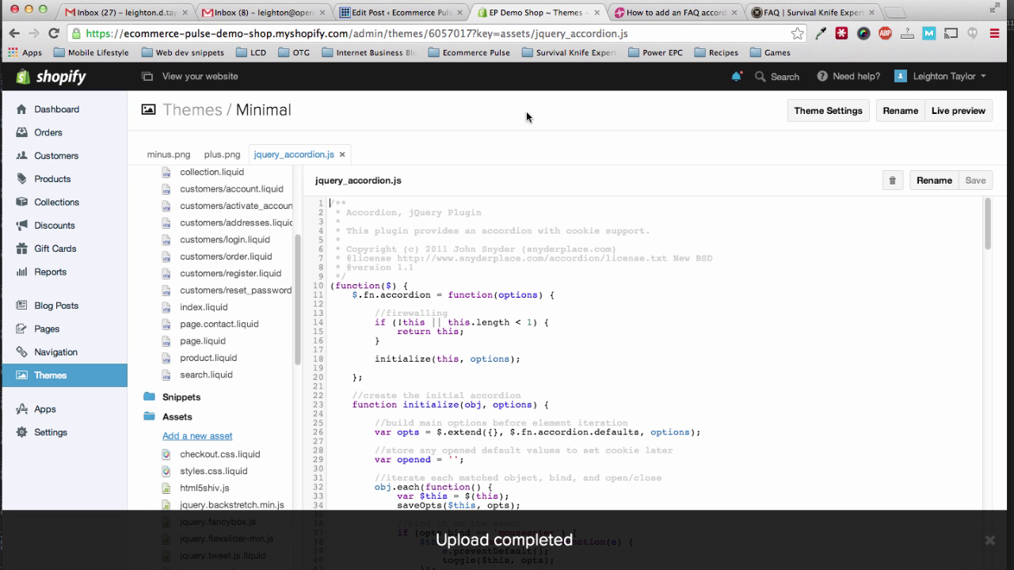
- Create a page-type template named faq, producing page.faq.liquid
click(673, 12)
scroll(375, 236, down, 2)
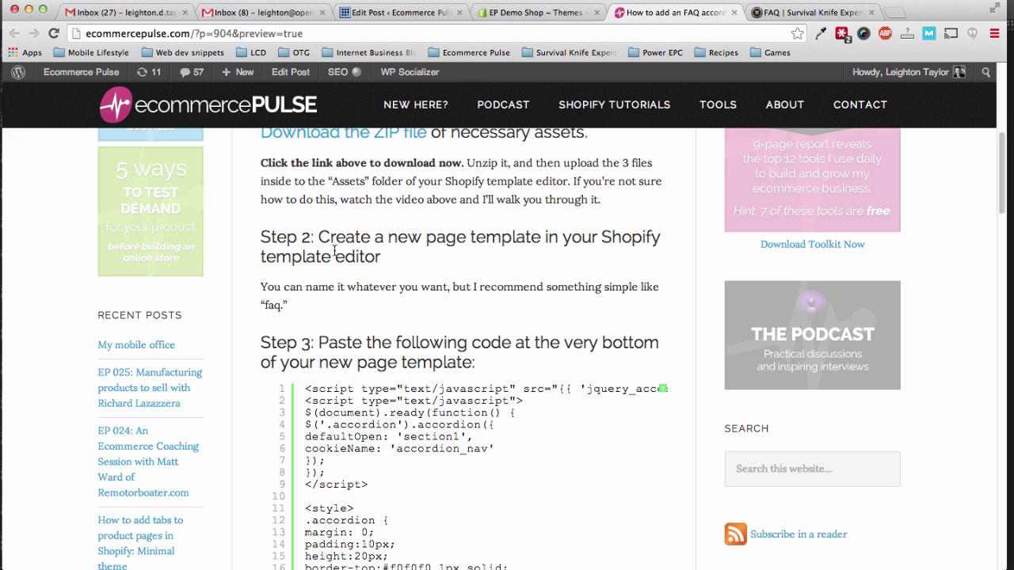
click(515, 13)
scroll(198, 333, up, 5)
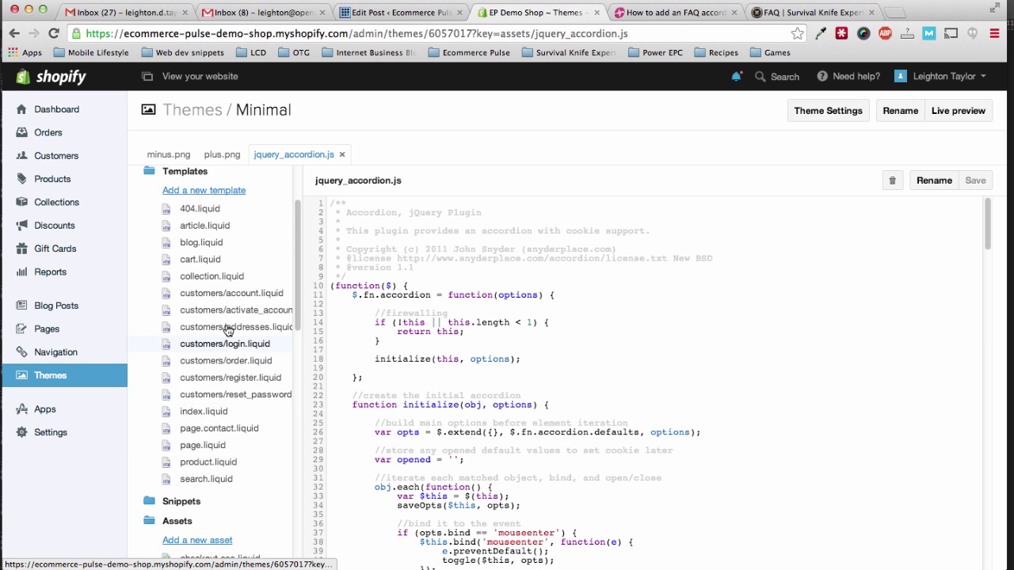
scroll(227, 331, up, 2)
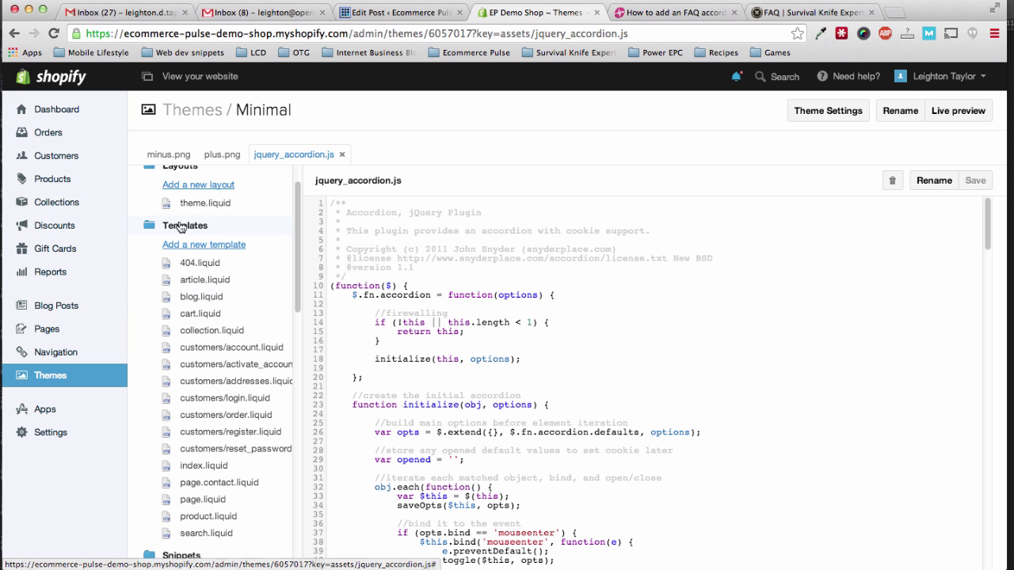
click(215, 246)
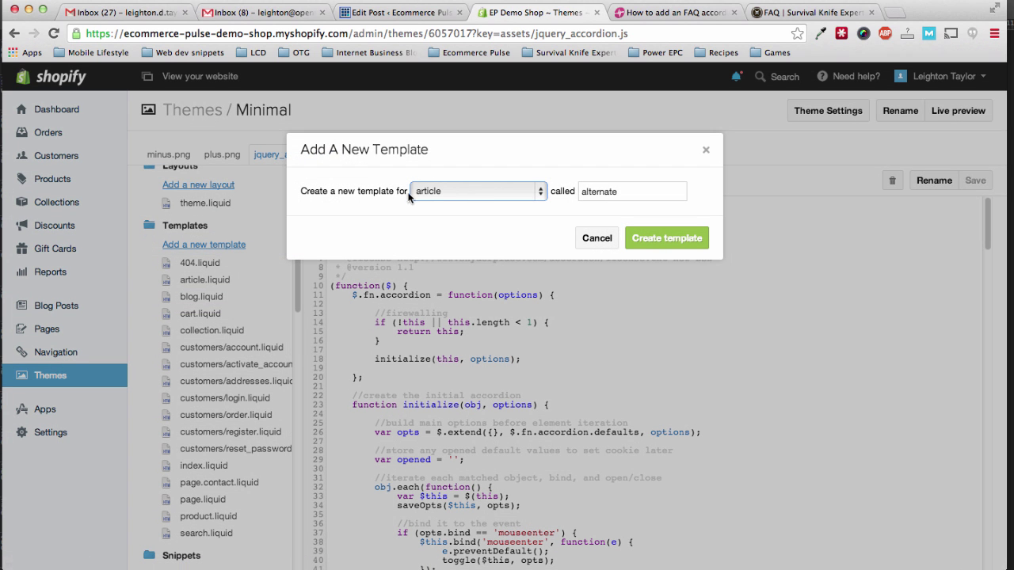
click(469, 191)
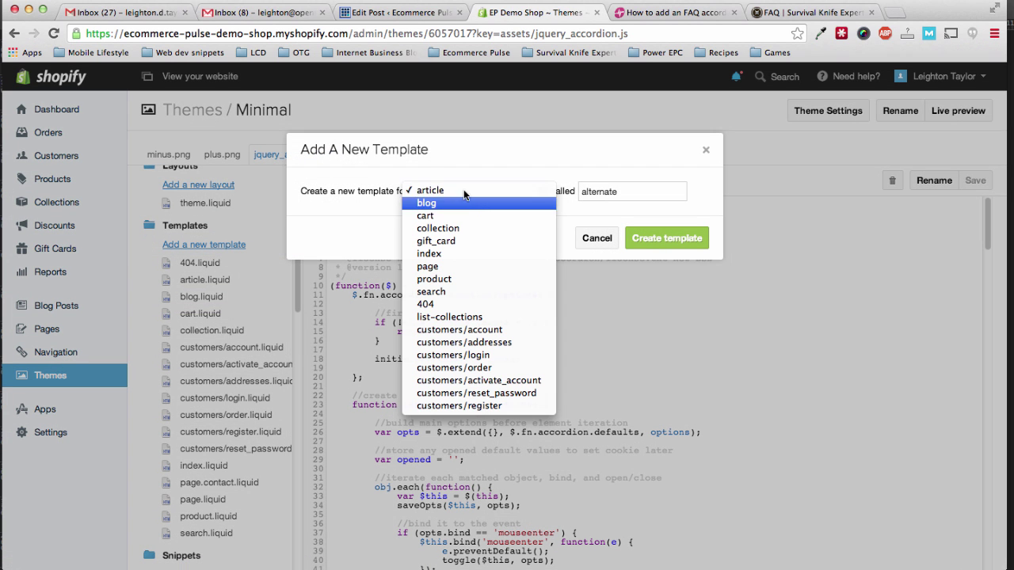
click(441, 268)
double_click(593, 191)
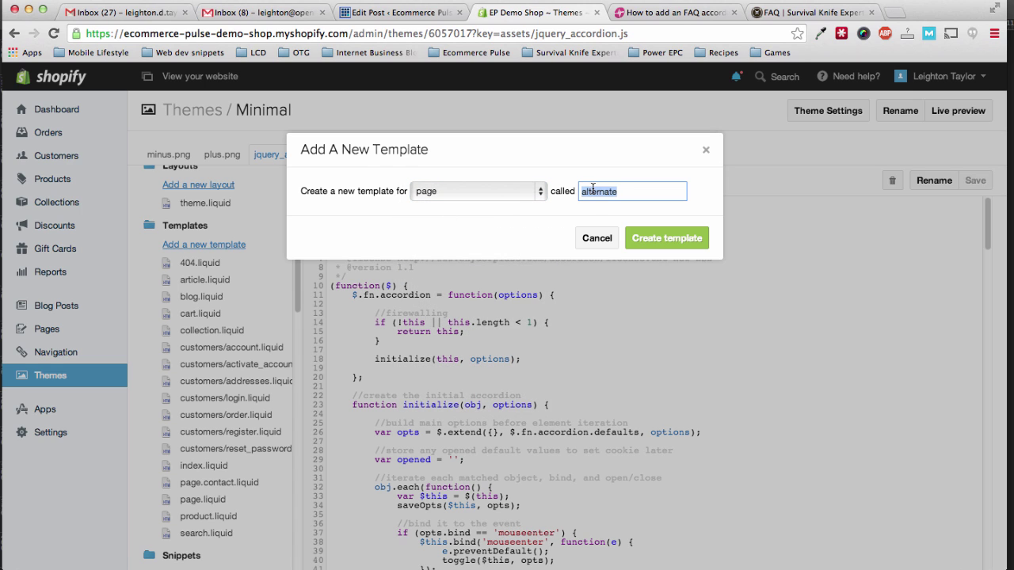
text(faq)
click(664, 240)
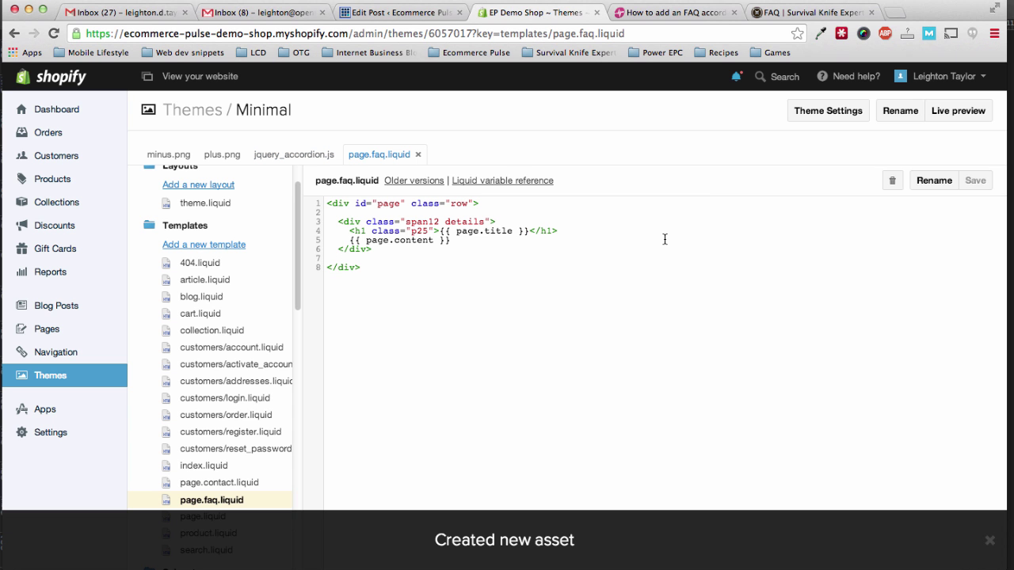
- Select the tutorial's Step 3 accordion code from the first script tag to </style>
click(665, 12)
scroll(429, 271, down, 2)
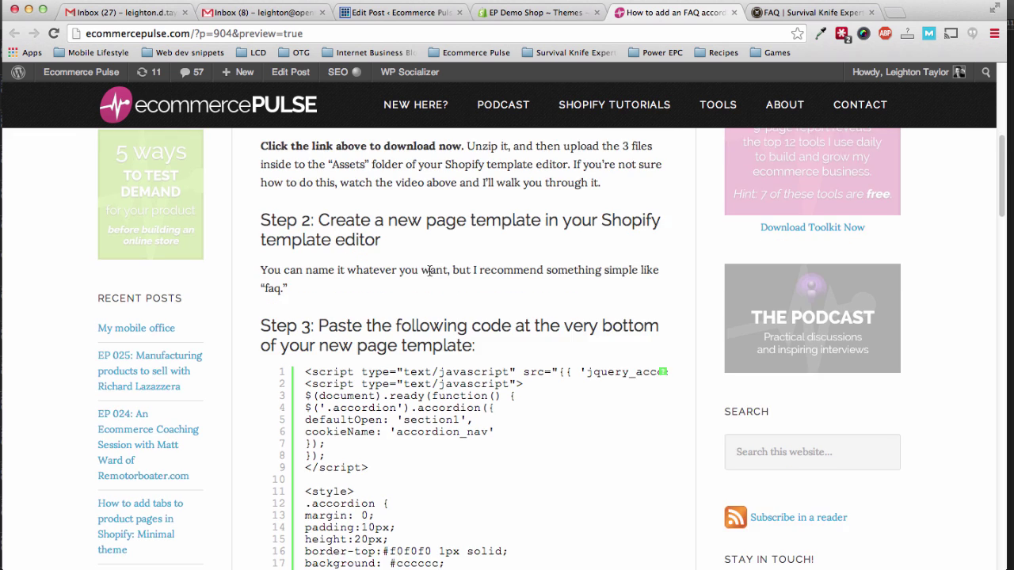
scroll(356, 293, down, 3)
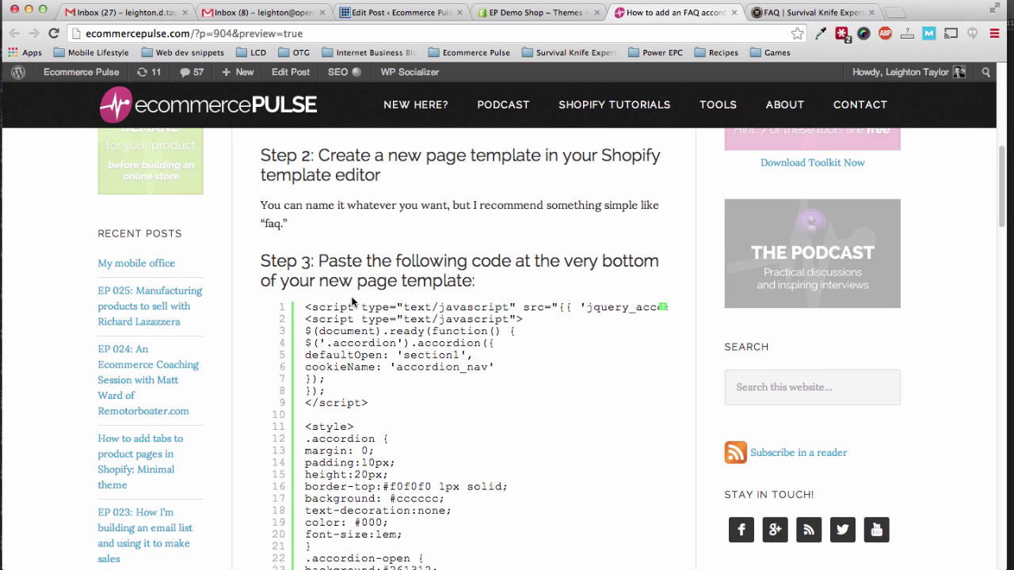
scroll(352, 298, down, 3)
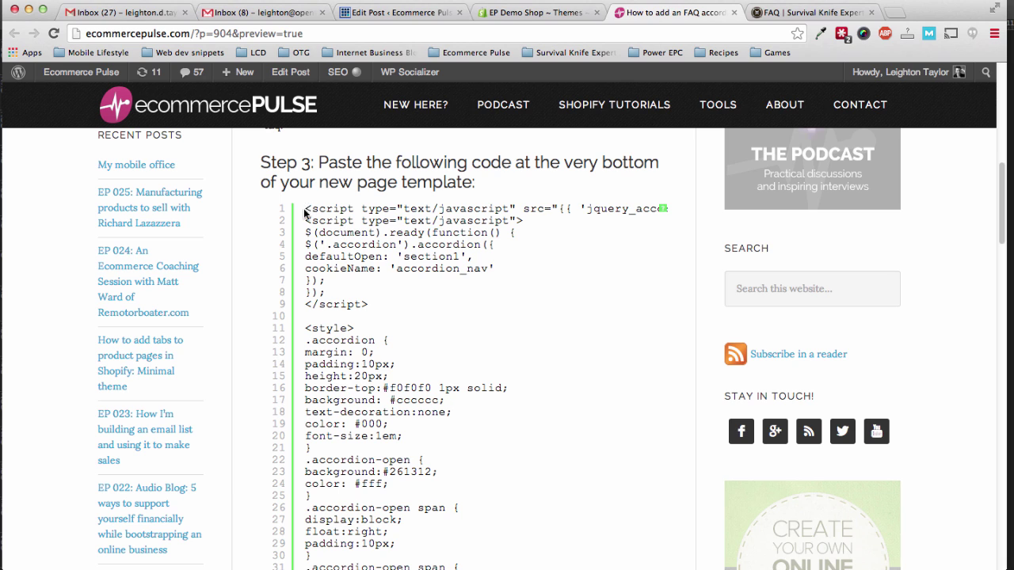
drag(306, 208, 361, 400)
scroll(313, 260, down, 10)
scroll(332, 277, down, 20)
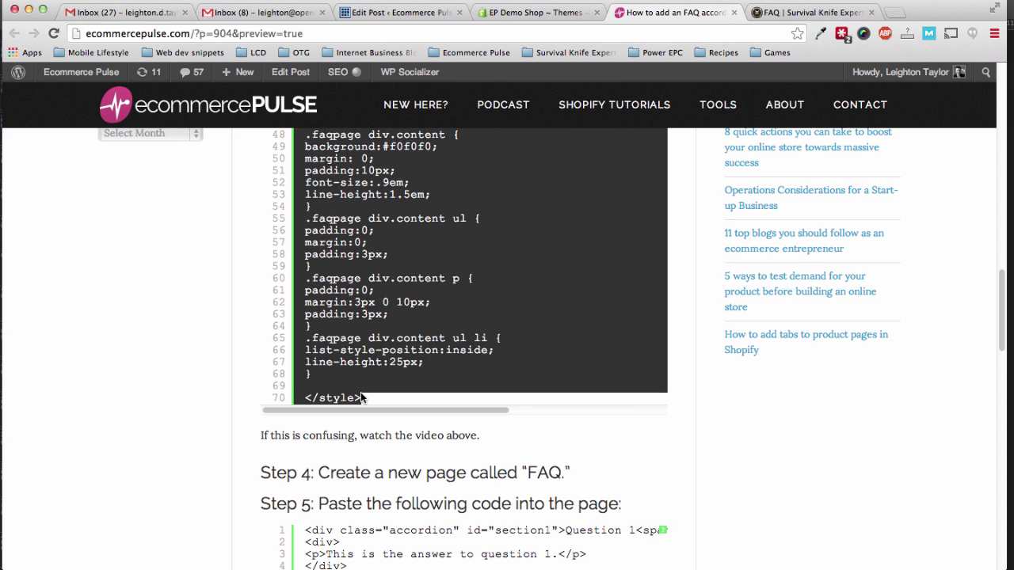
- Paste the copied accordion code on a new line after the closing div and save
click(539, 12)
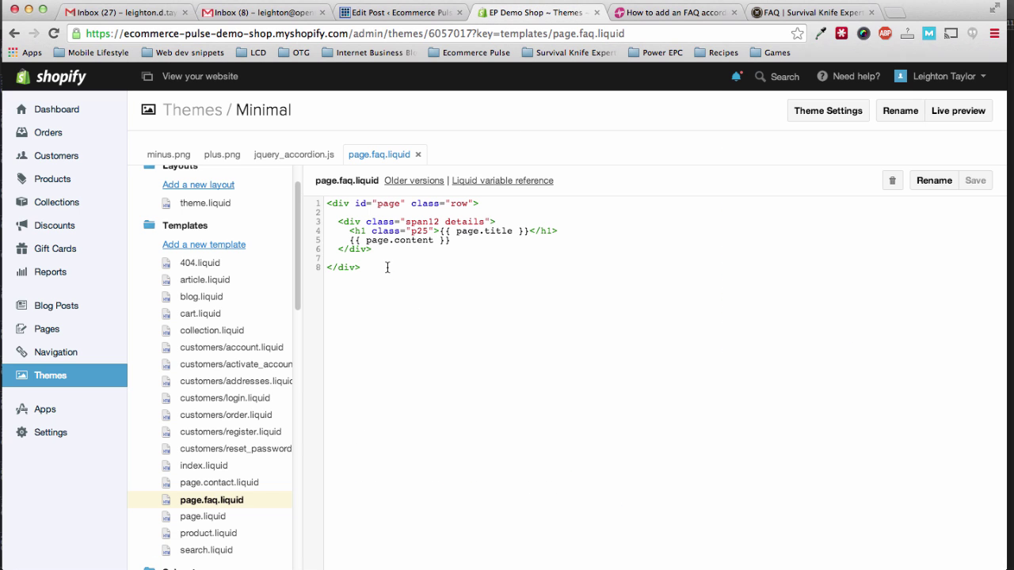
key(Return)
key(super+v)
scroll(392, 459, up, 10)
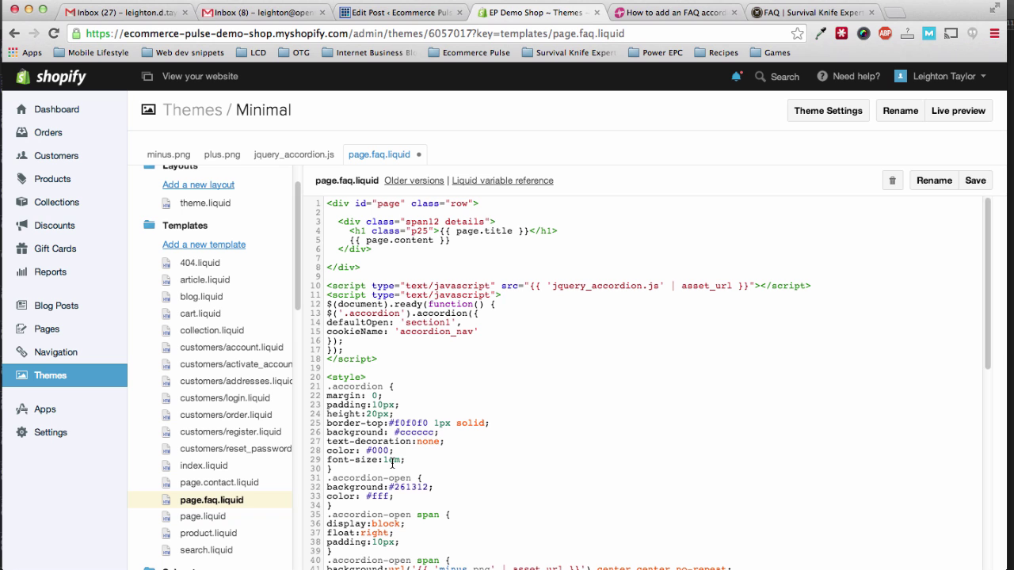
click(976, 181)
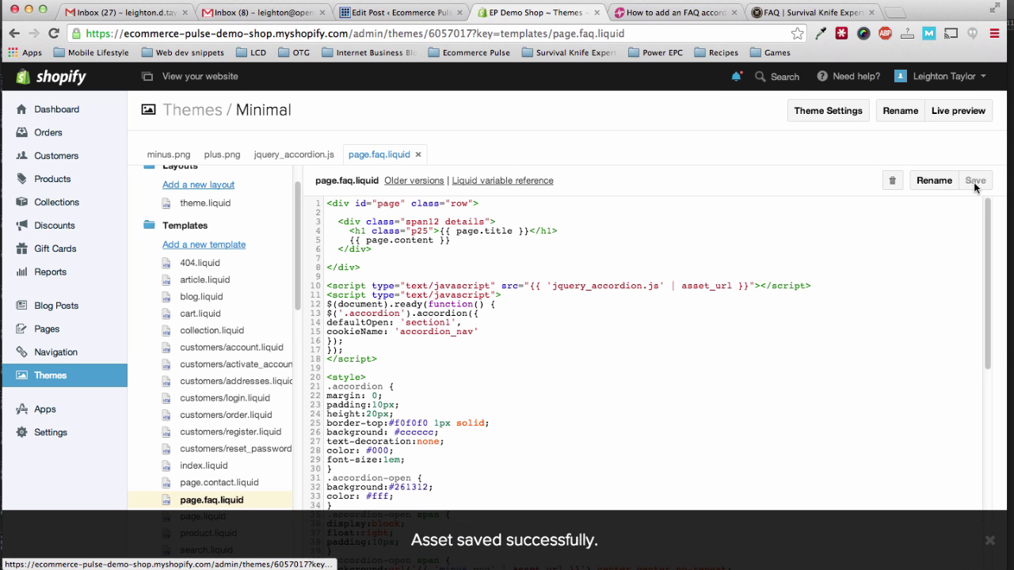
- Compare the tutorial's Step 5 code with page.faq.liquid, locating the details div on lines 3–6
click(671, 13)
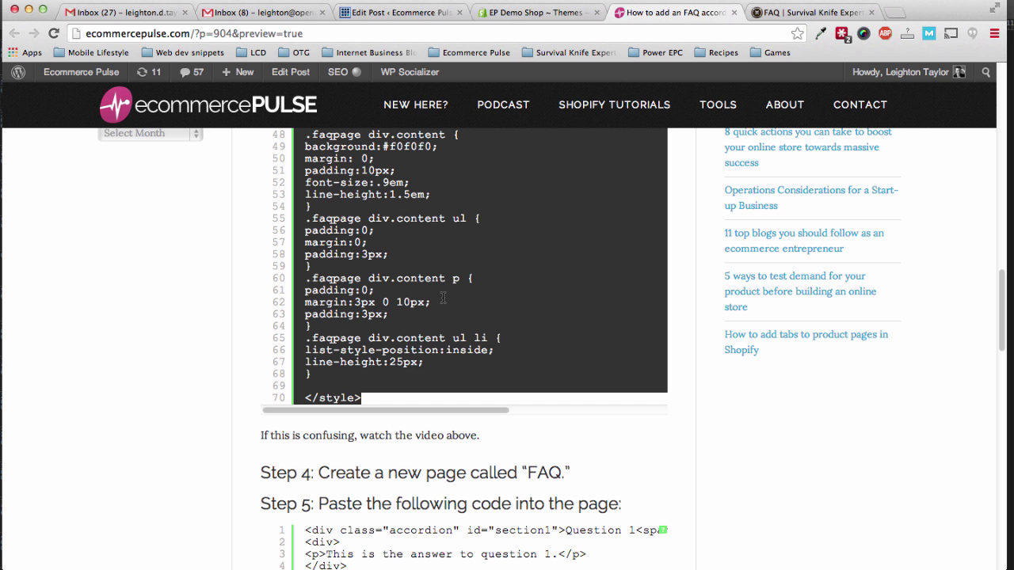
scroll(131, 380, down, 5)
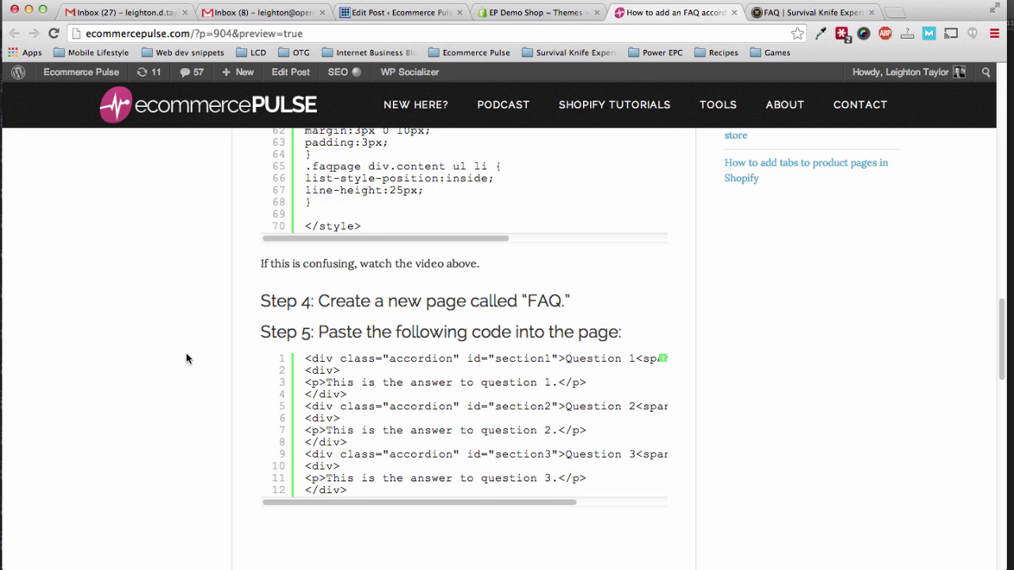
click(529, 13)
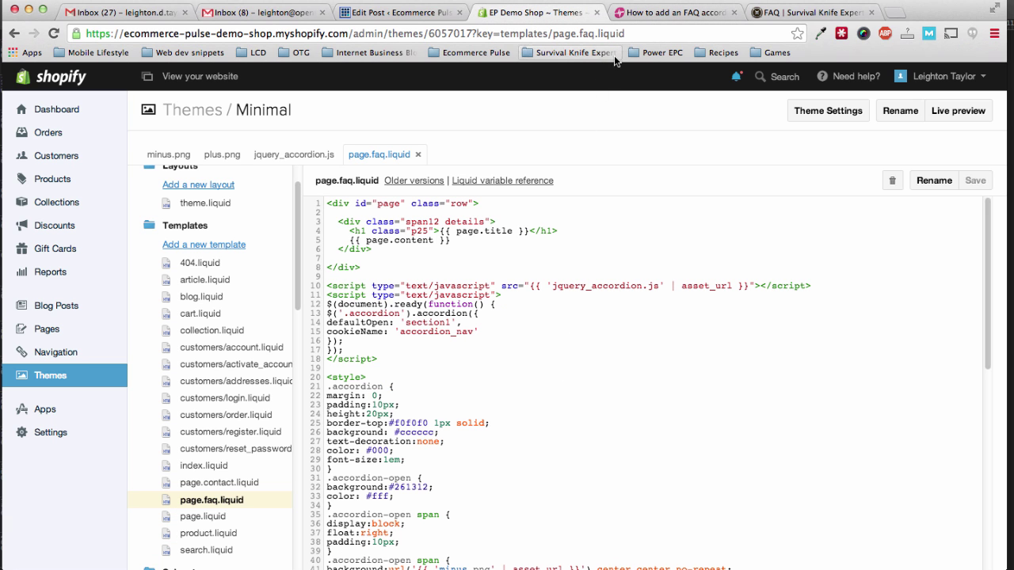
click(658, 13)
click(546, 17)
drag(350, 240, 451, 240)
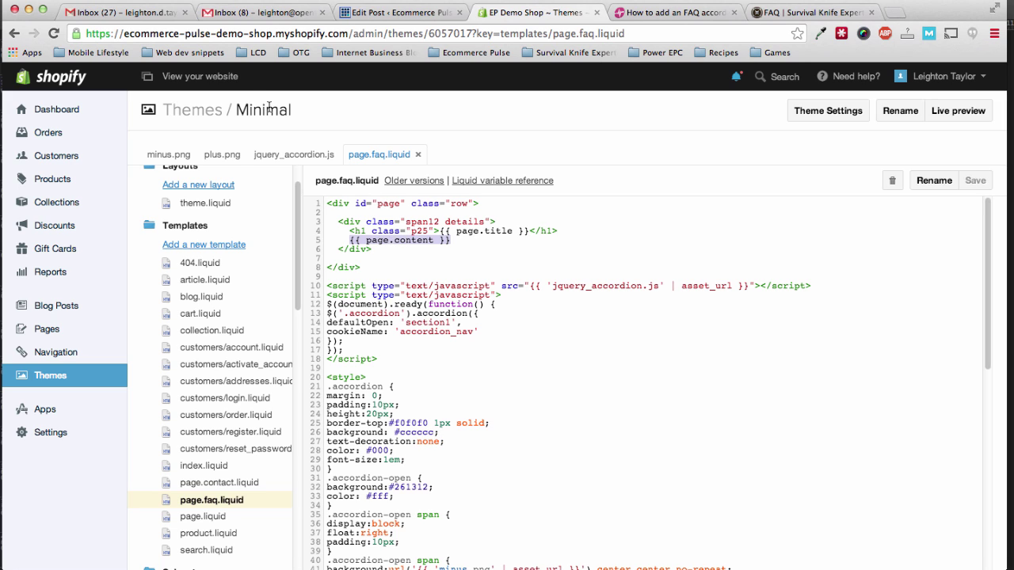
click(379, 246)
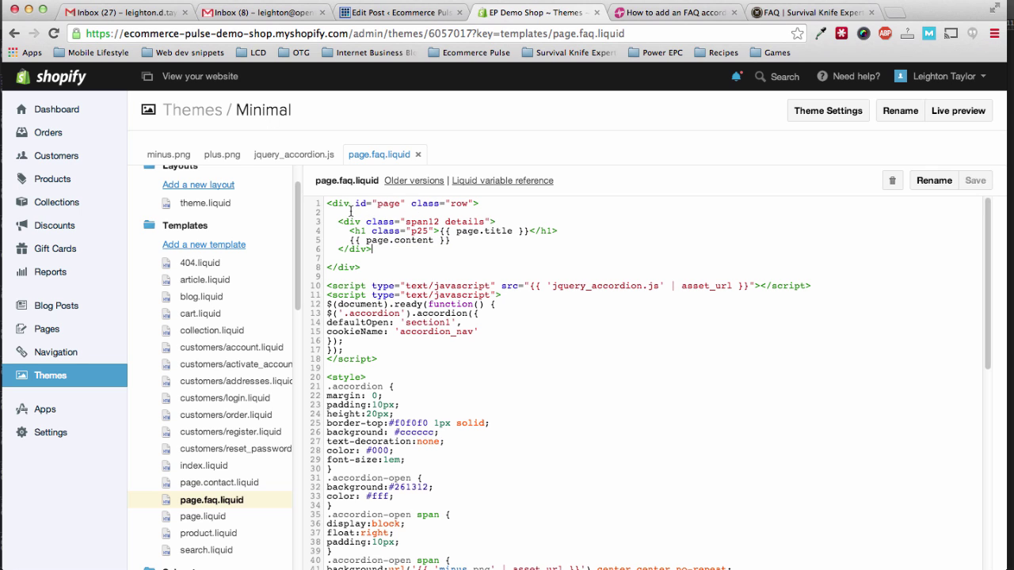
drag(328, 203, 392, 266)
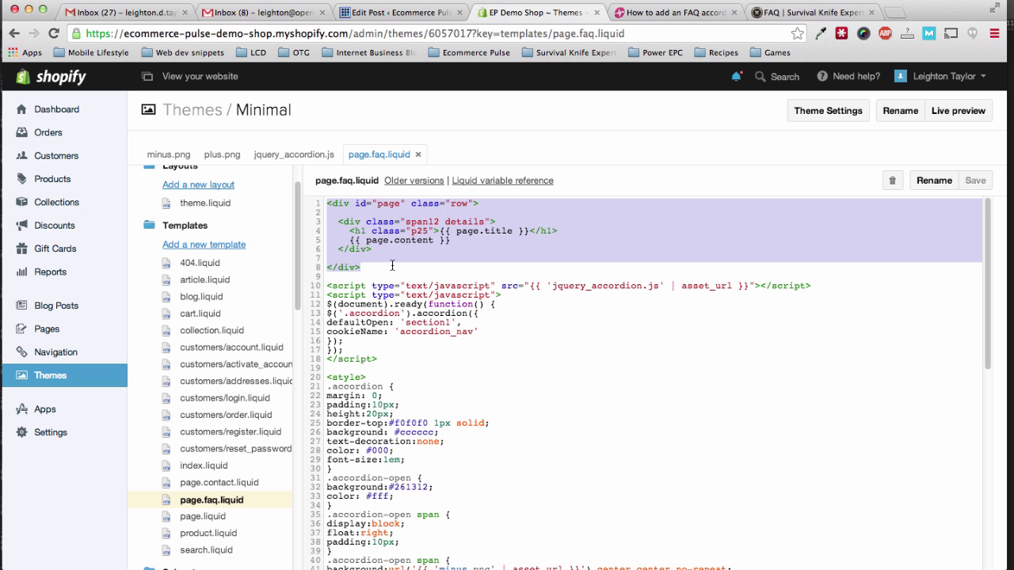
click(385, 260)
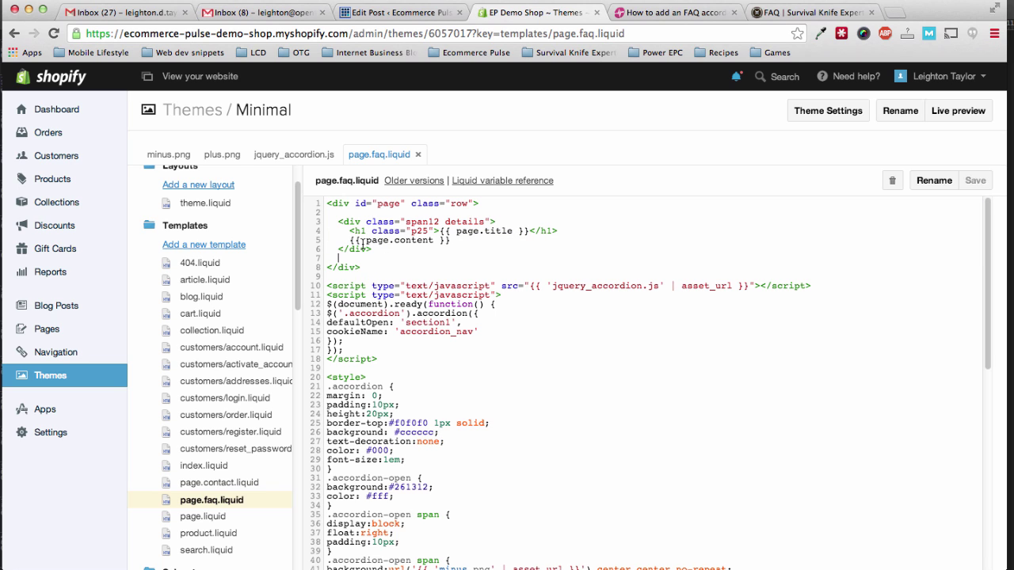
drag(351, 240, 453, 241)
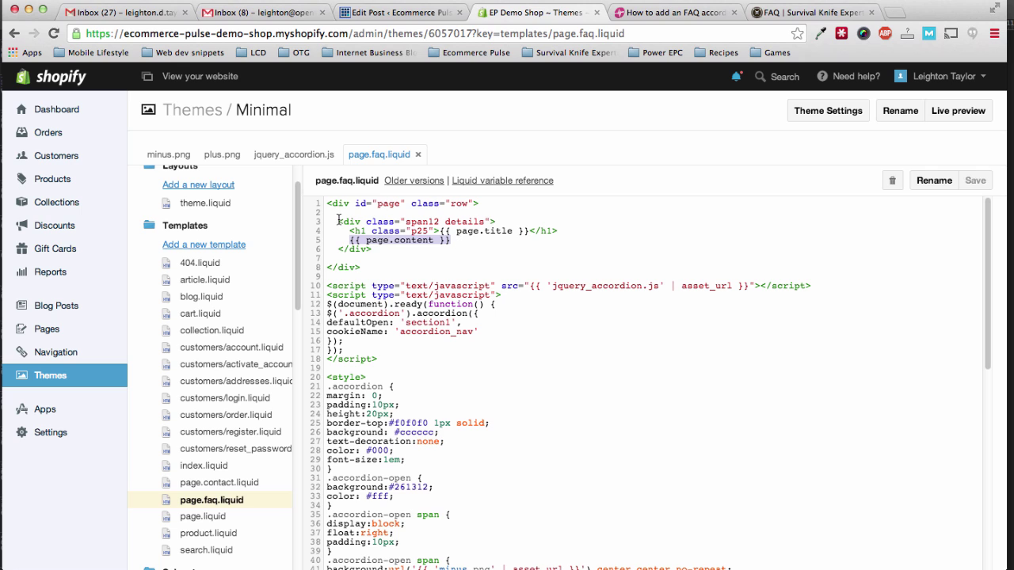
drag(336, 221, 381, 247)
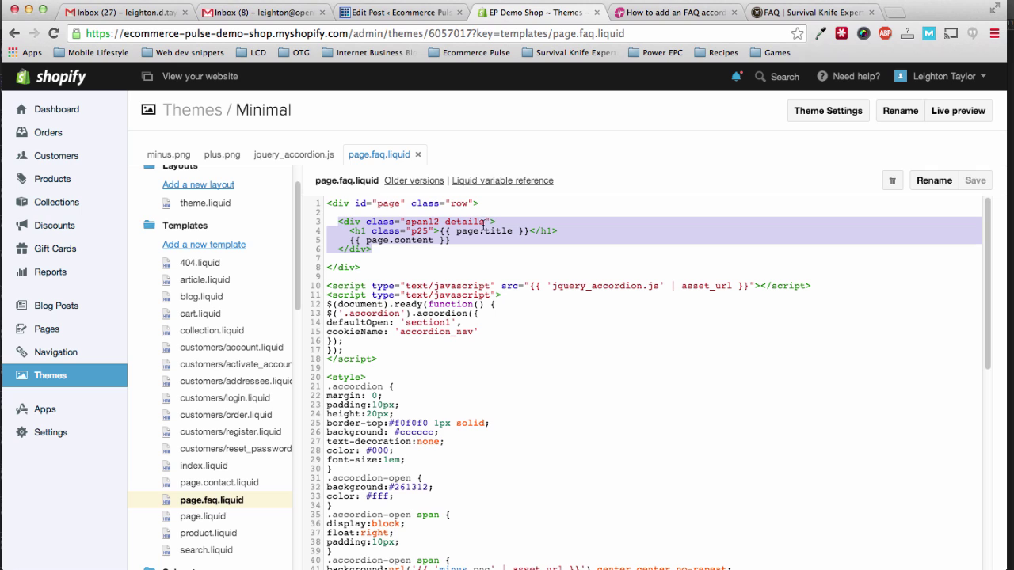
click(379, 248)
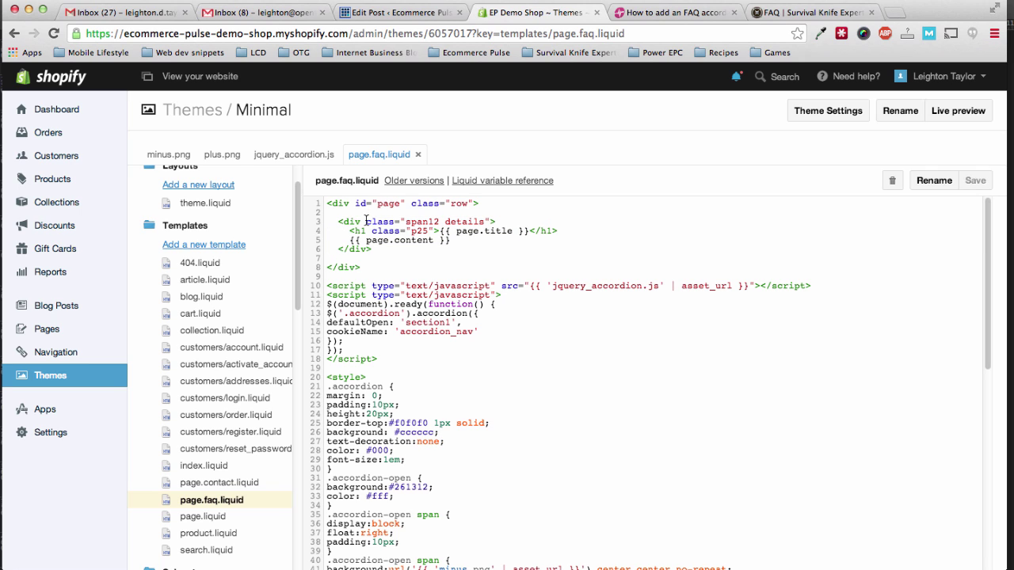
- Add faqpage after details in line 3's class attribute and save the template
double_click(380, 221)
drag(380, 221, 431, 221)
click(485, 221)
text(faqpage)
click(649, 13)
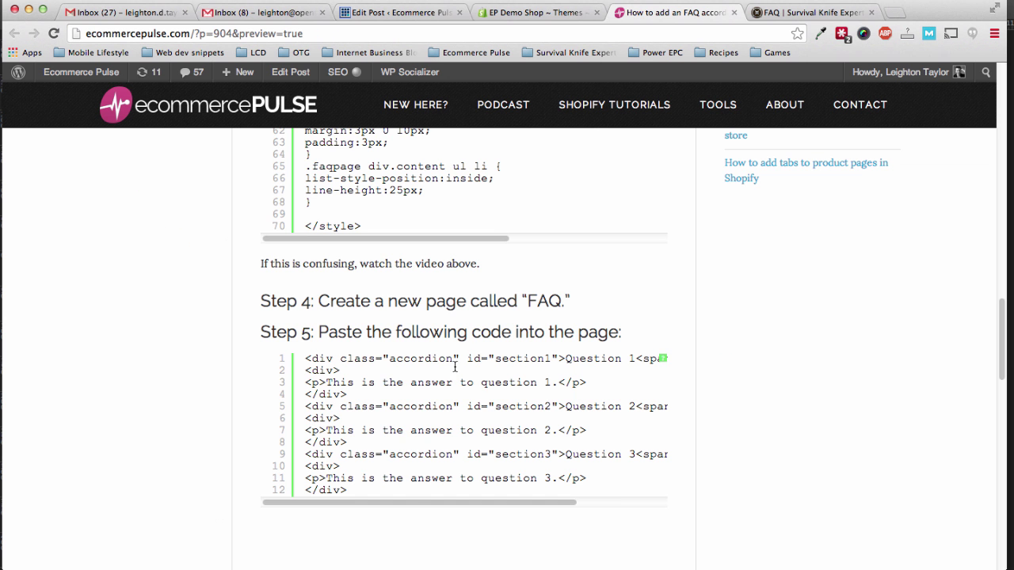
scroll(428, 364, down, 2)
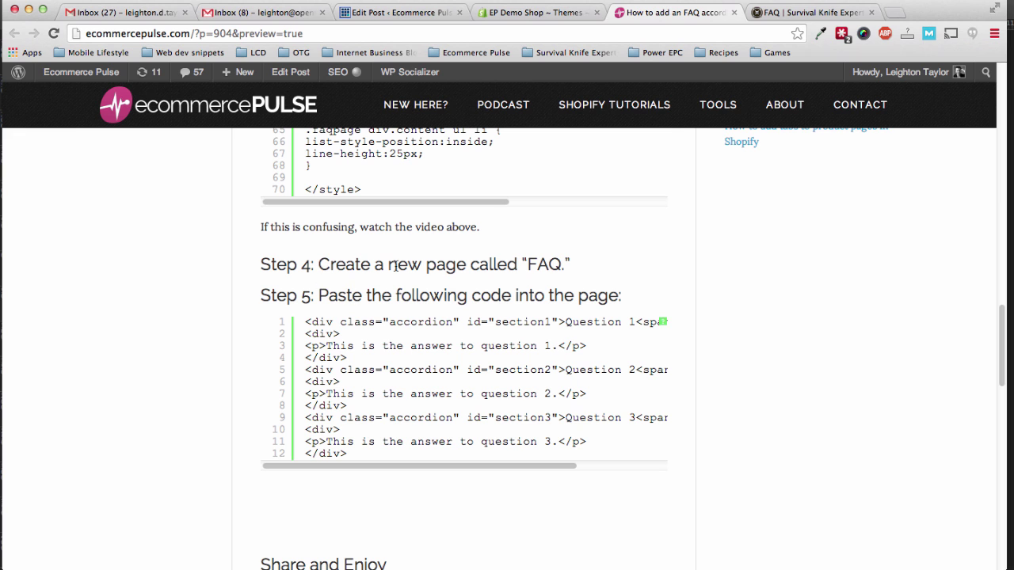
click(536, 12)
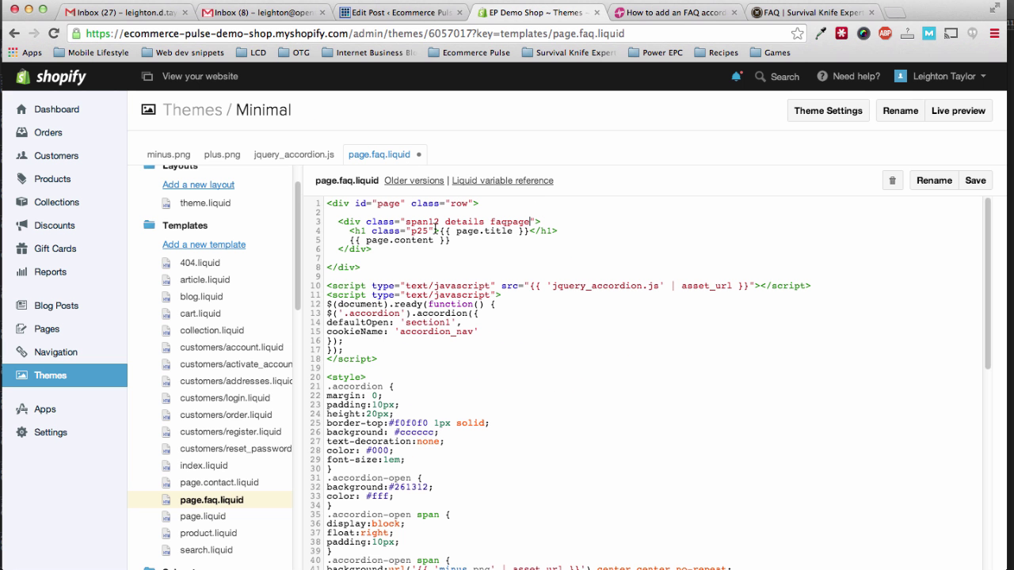
click(975, 181)
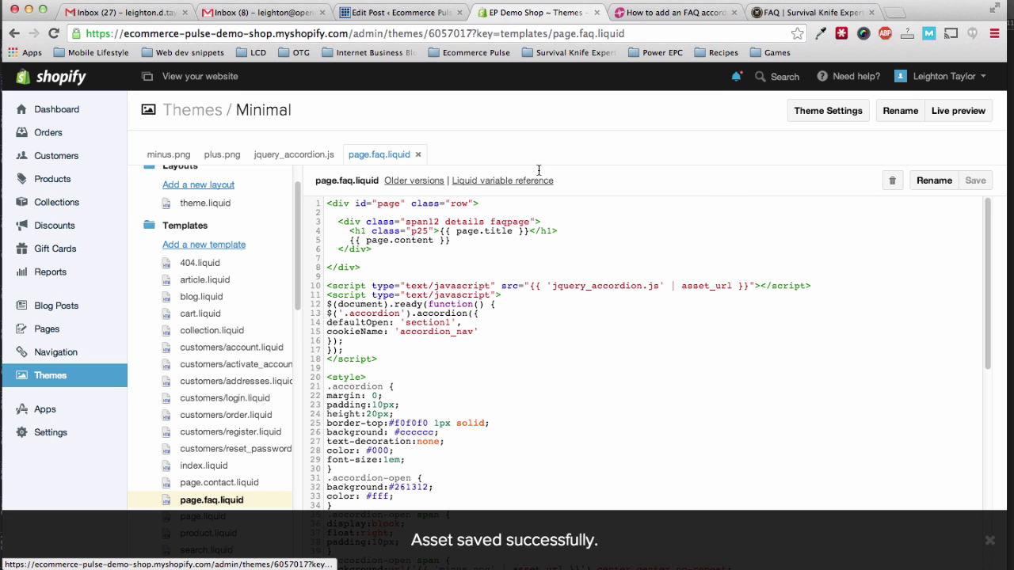
- Create a new page titled 'FAQ' and save it
click(55, 334)
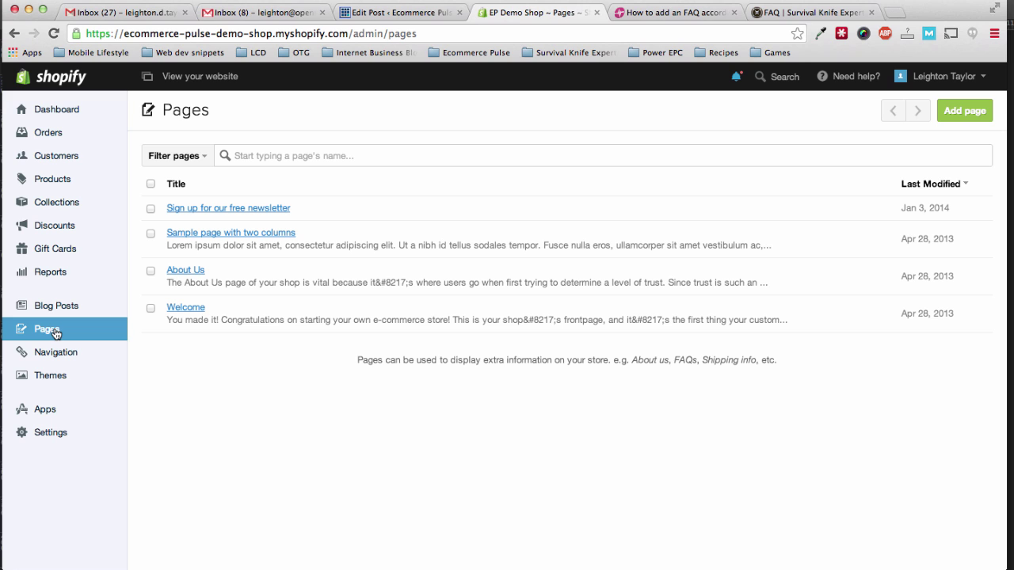
click(960, 116)
click(428, 175)
text(FAQ)
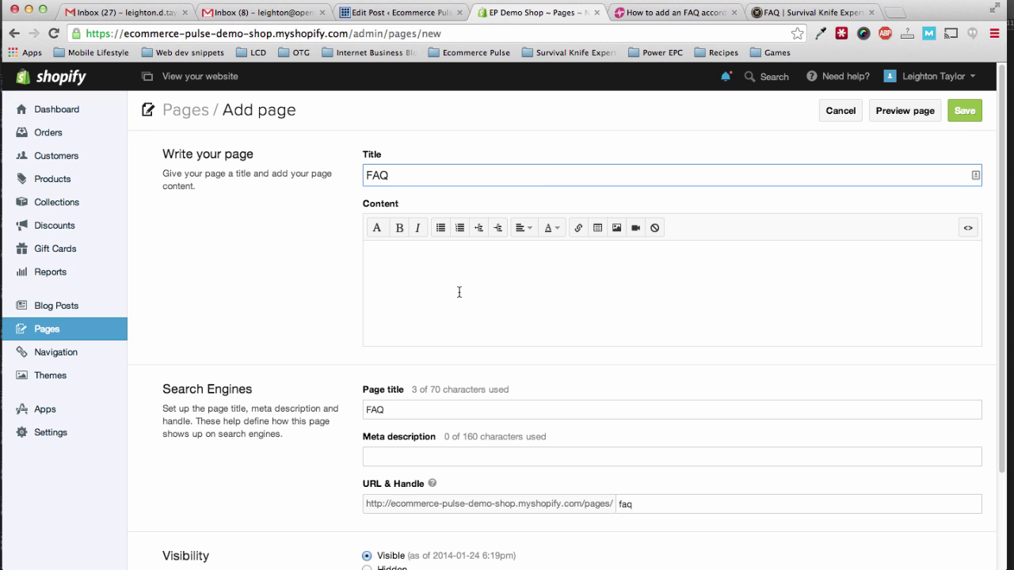
scroll(460, 292, down, 3)
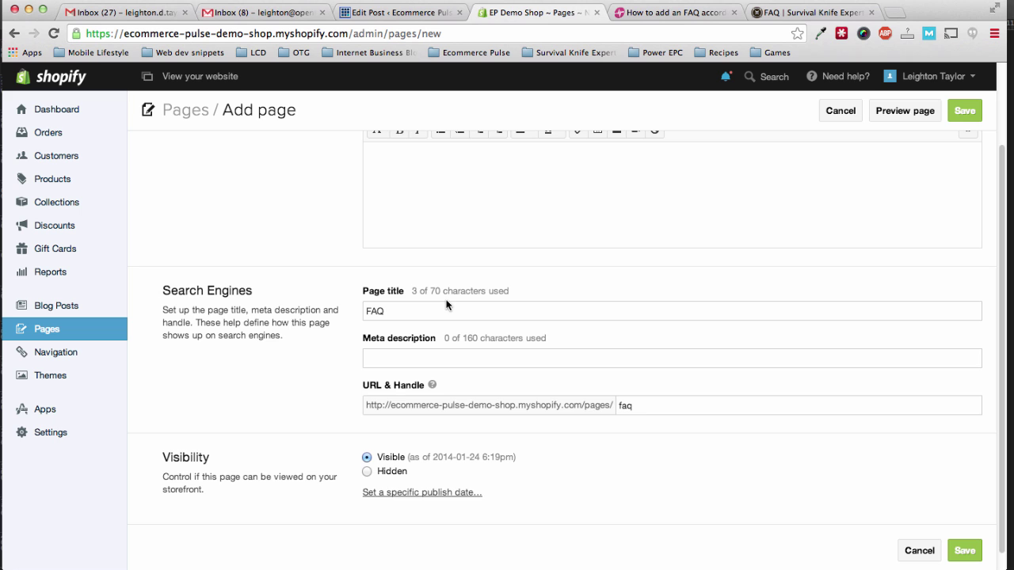
scroll(446, 240, up, 3)
click(960, 115)
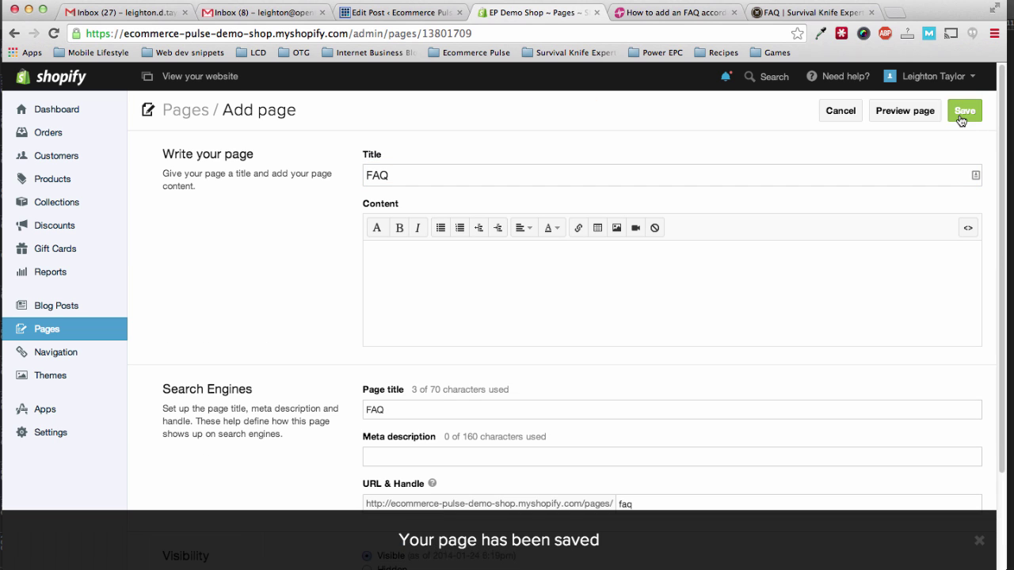
- Assign the page.faq template to the FAQ page and save again
click(674, 13)
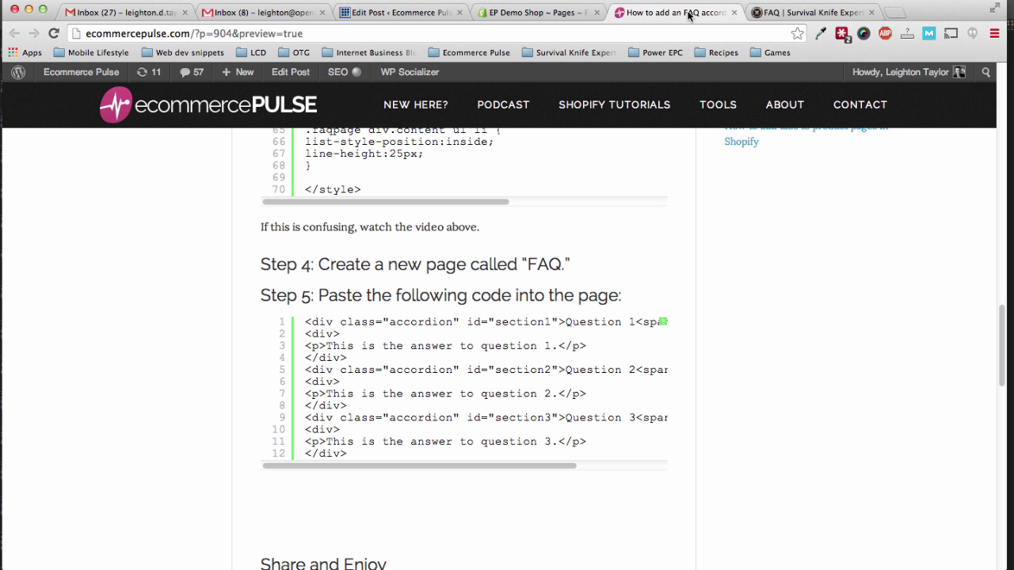
click(565, 15)
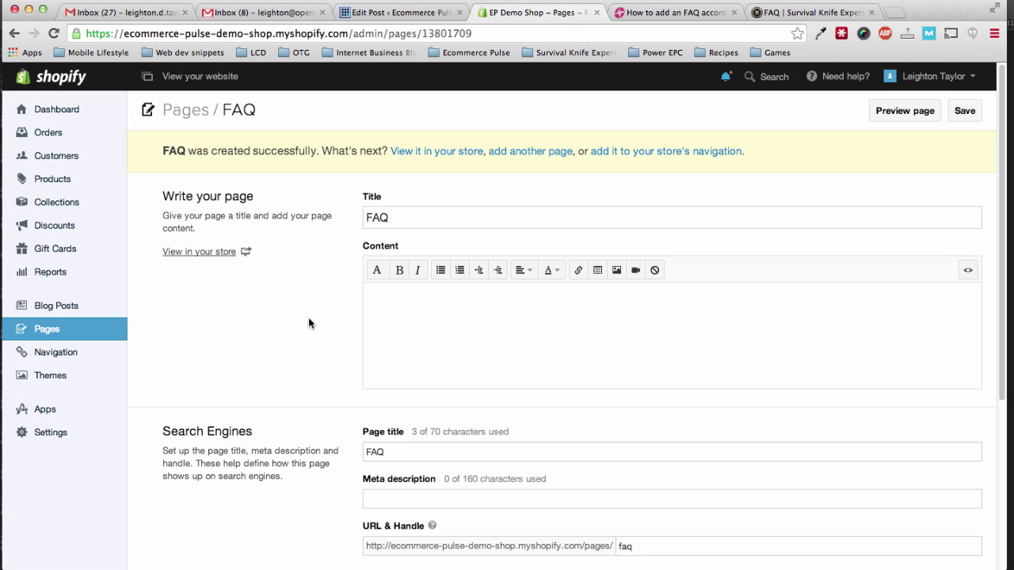
scroll(319, 328, down, 2)
scroll(318, 328, down, 5)
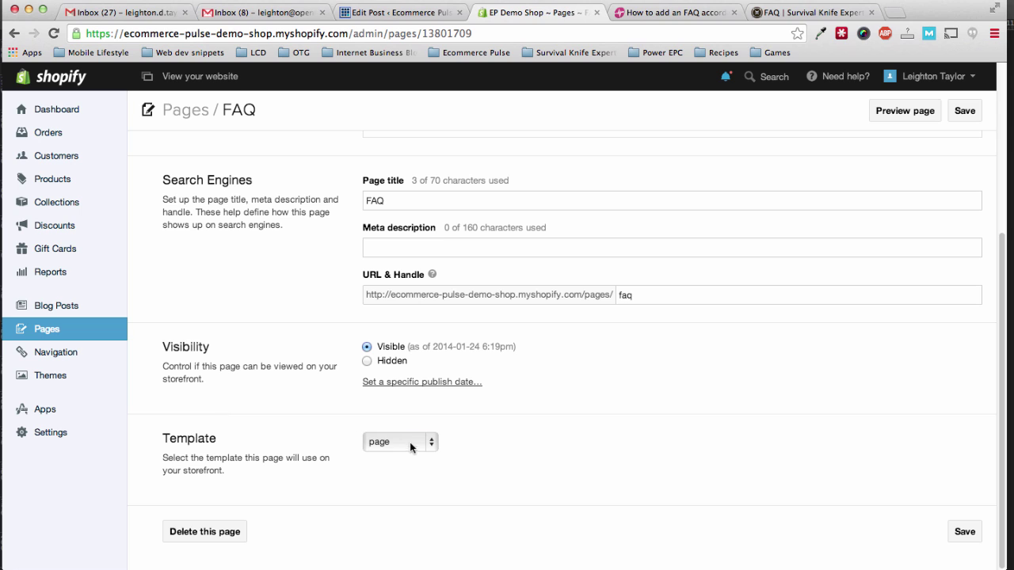
click(409, 442)
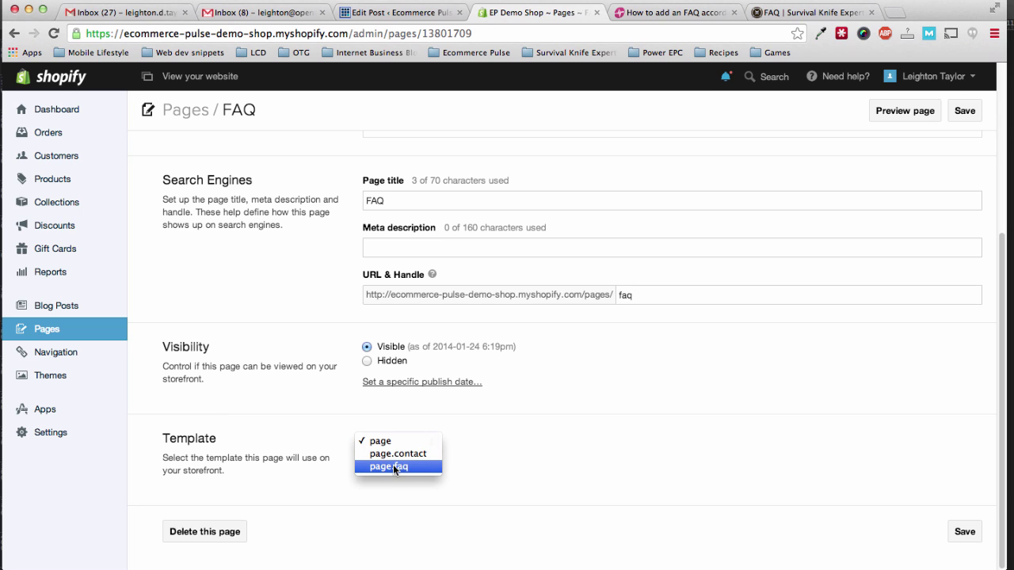
click(393, 466)
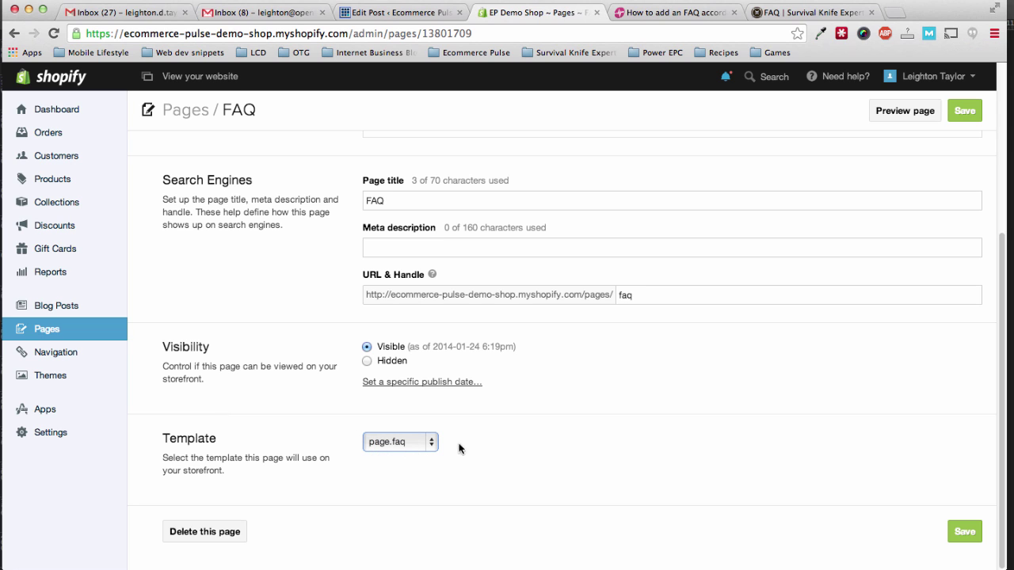
click(963, 111)
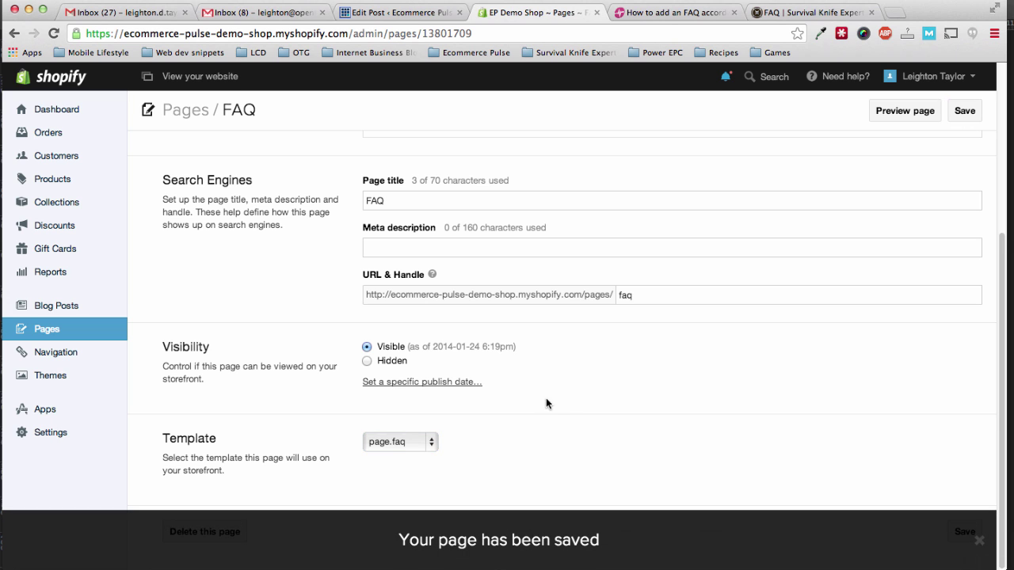
- Select the twelve lines of the tutorial's Step 5 accordion code
click(639, 12)
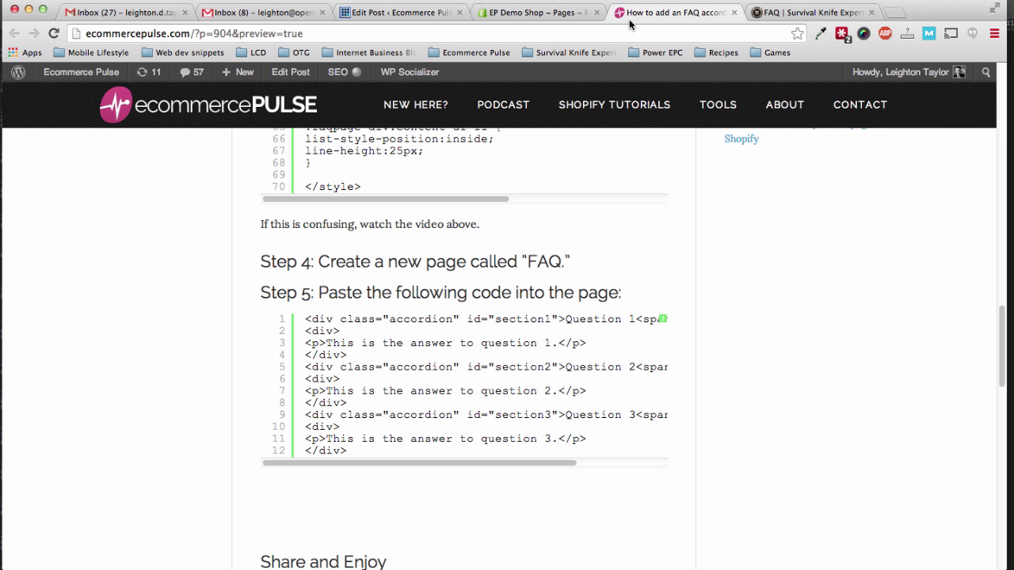
scroll(325, 301, down, 1)
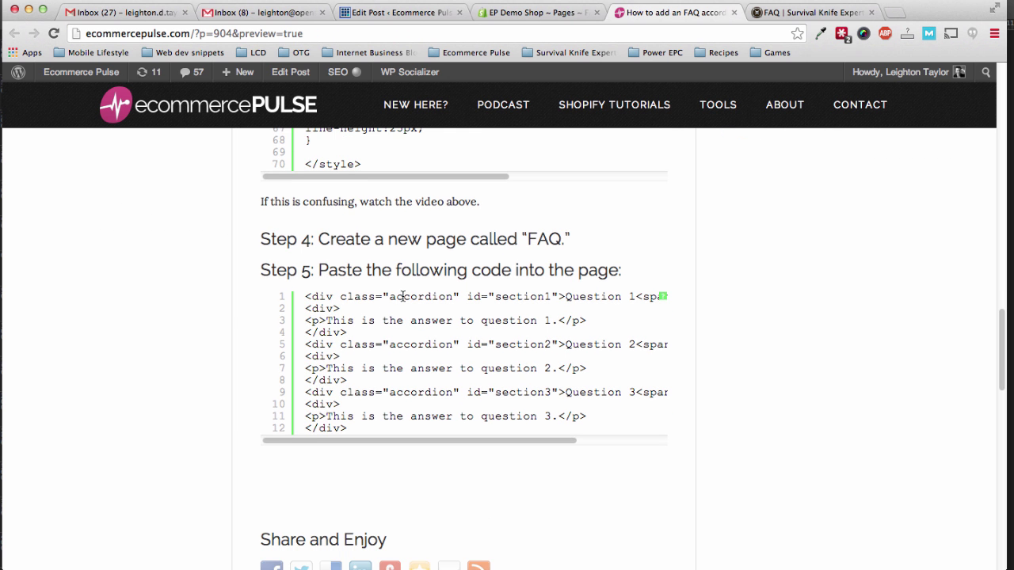
scroll(352, 302, down, 1)
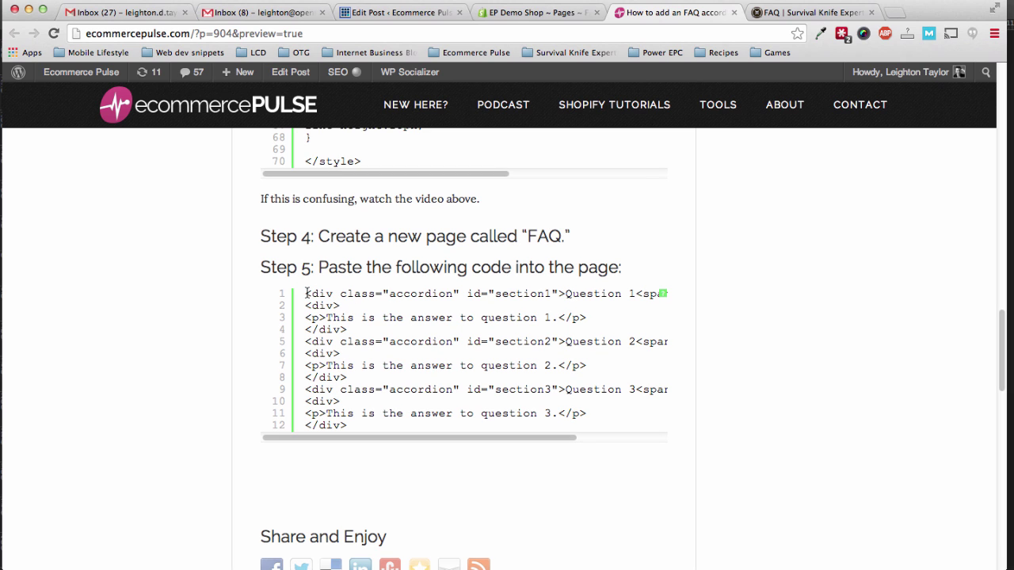
drag(306, 293, 405, 424)
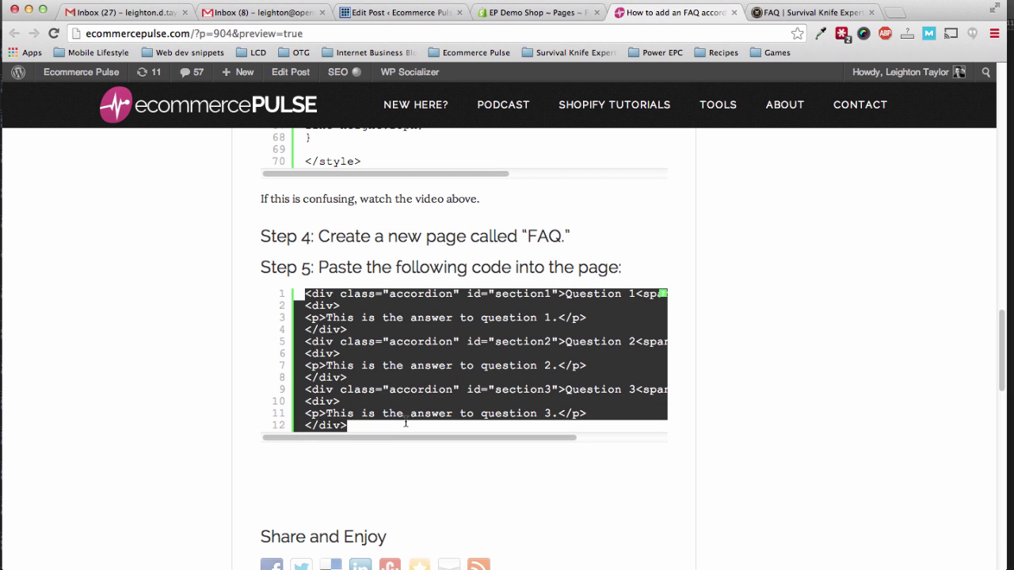
- Paste the accordion markup into the FAQ page's HTML content and save the page
click(487, 18)
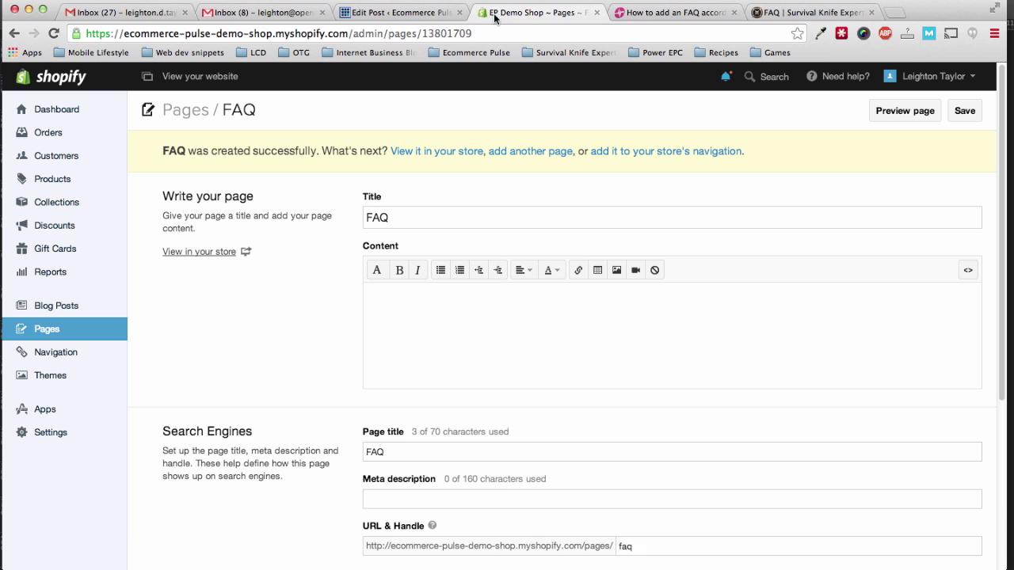
click(434, 317)
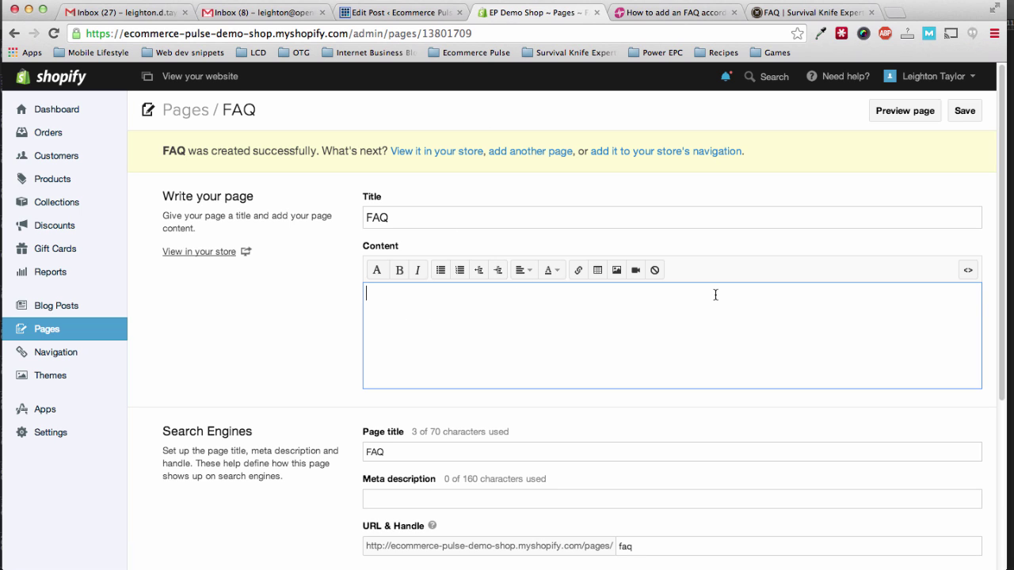
click(968, 271)
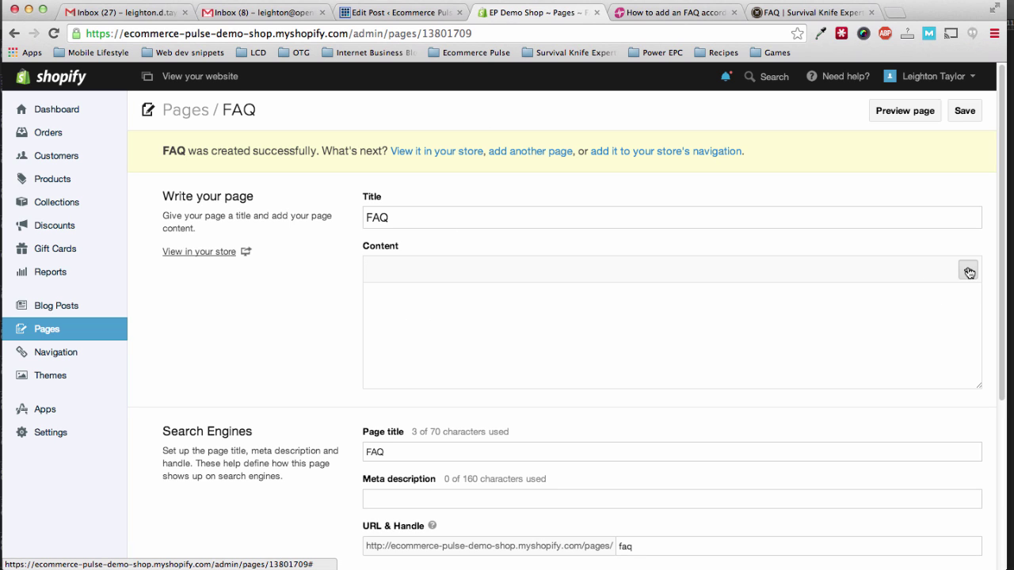
click(568, 311)
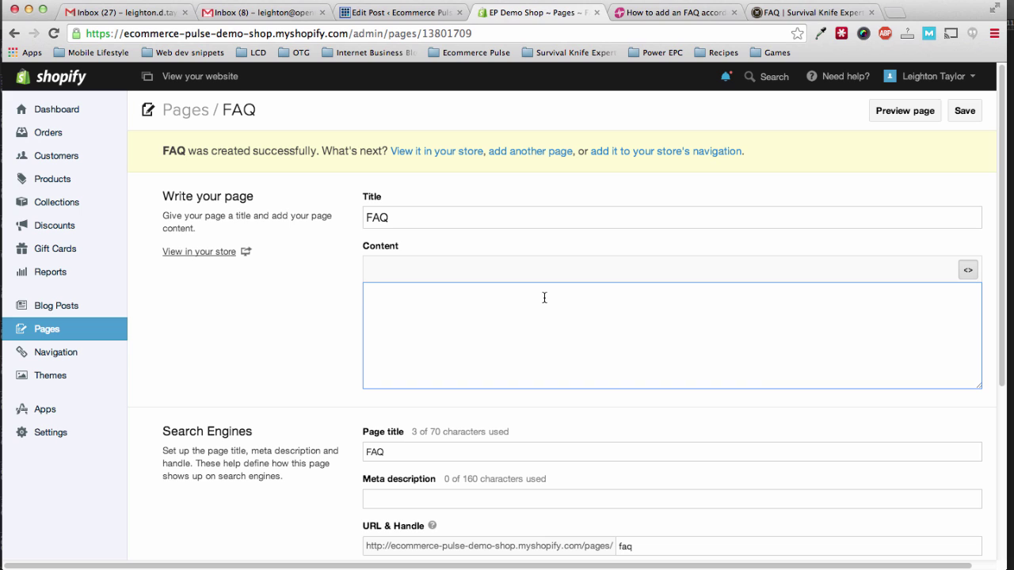
key(ctrl+v)
scroll(518, 310, up, 3)
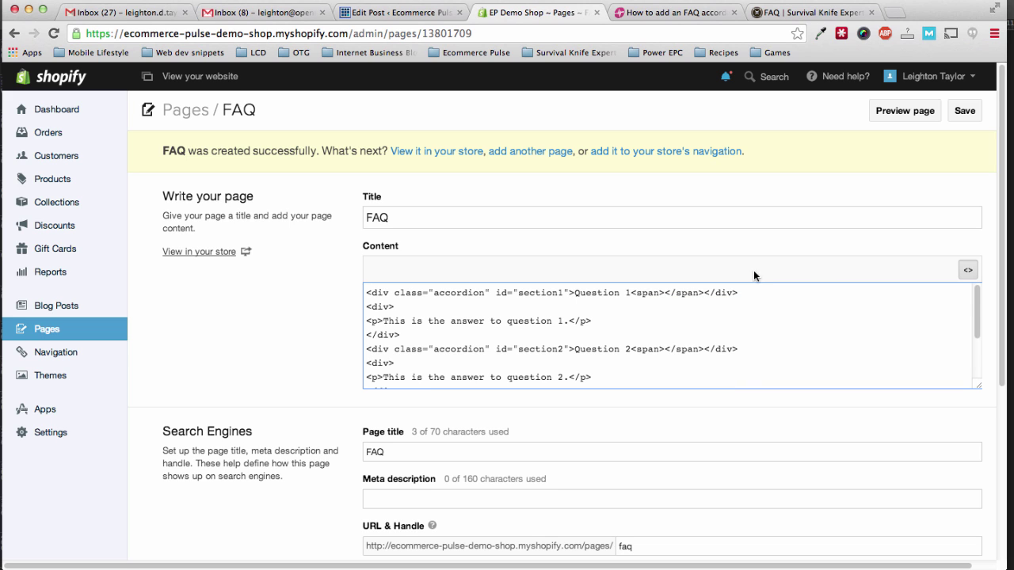
click(968, 270)
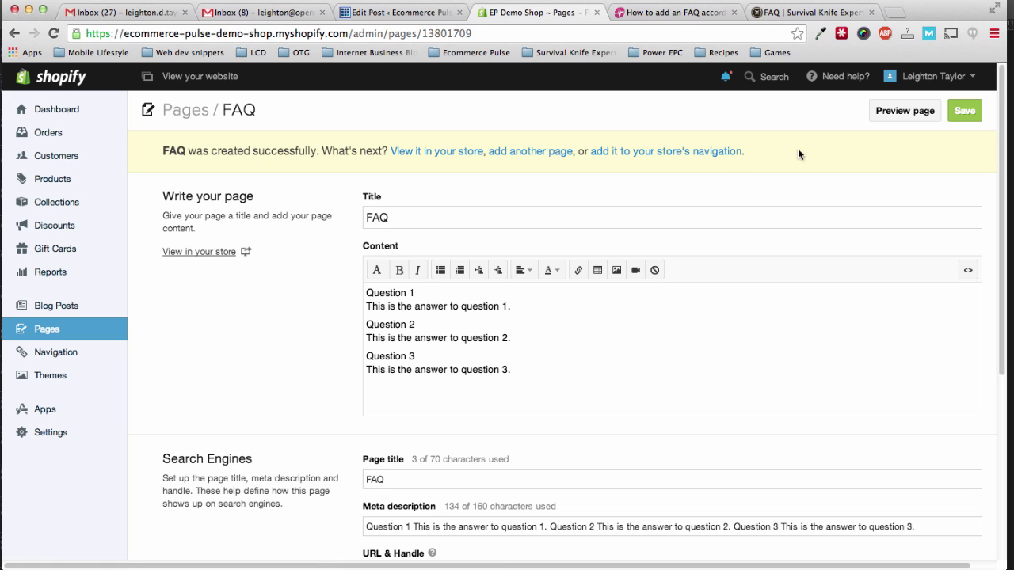
click(965, 112)
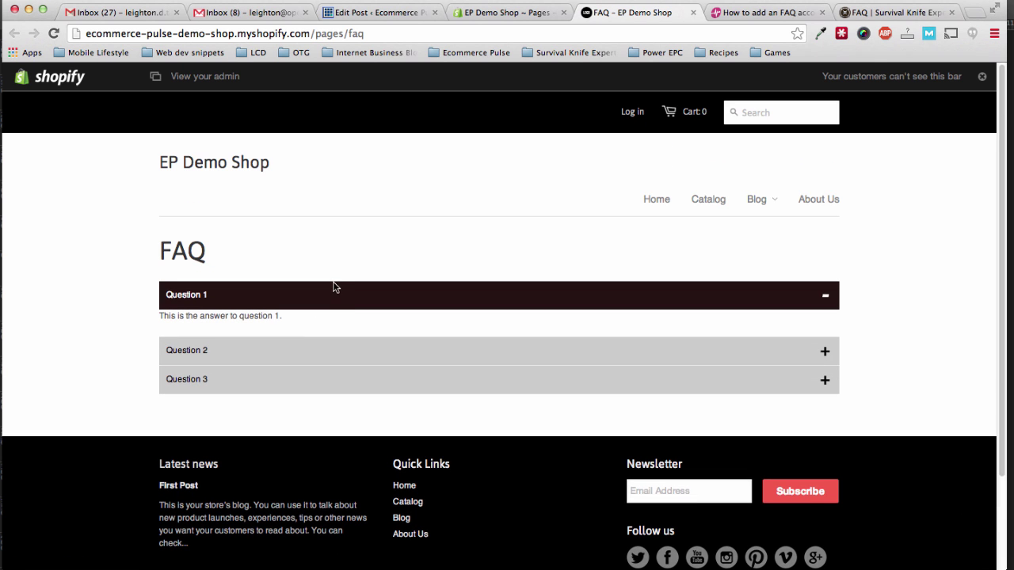
- Expand Questions 2, 3 and 1 in turn, then collapse Question 2 to test the accordion
click(309, 349)
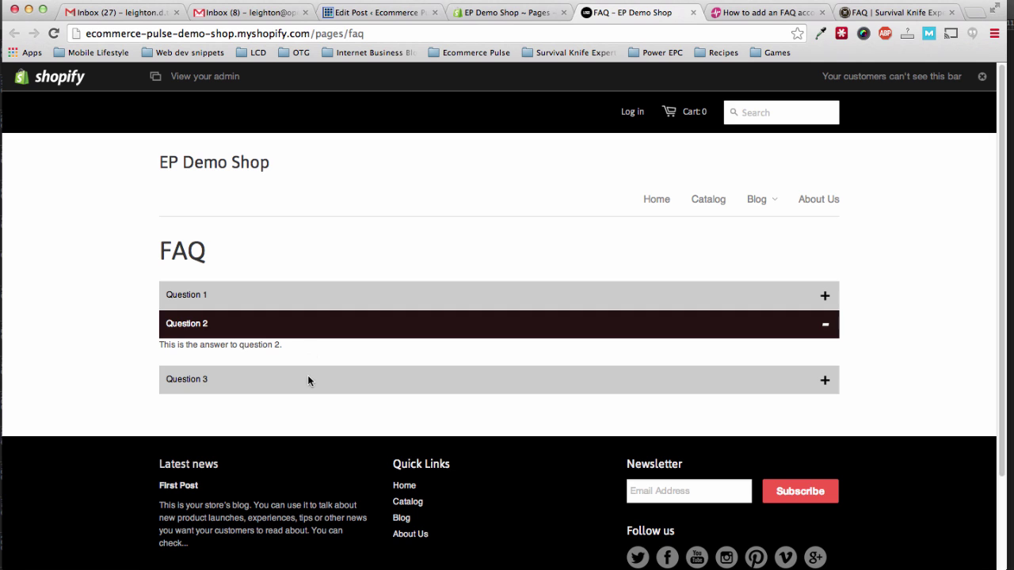
click(309, 380)
click(316, 298)
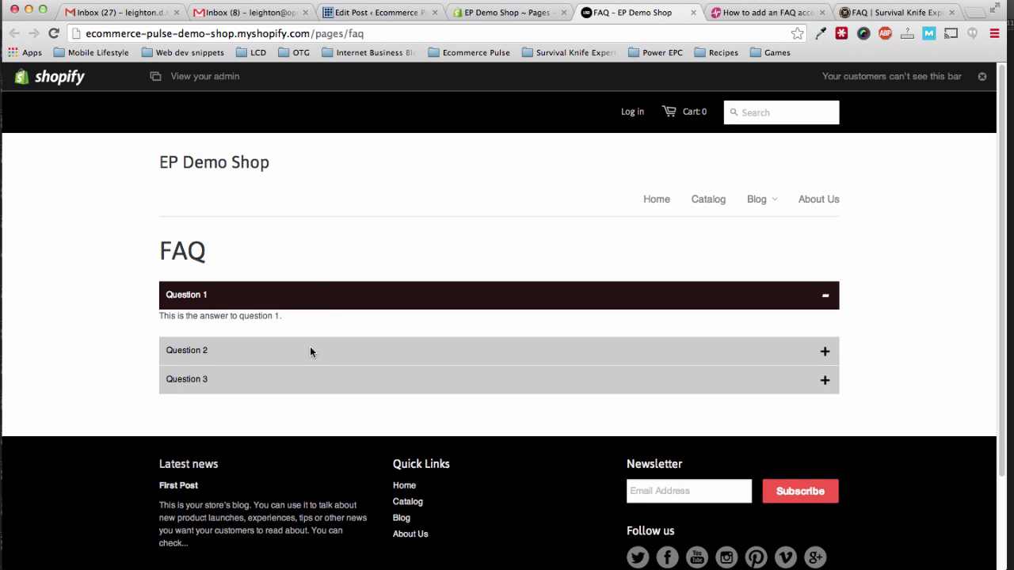
click(310, 351)
click(320, 336)
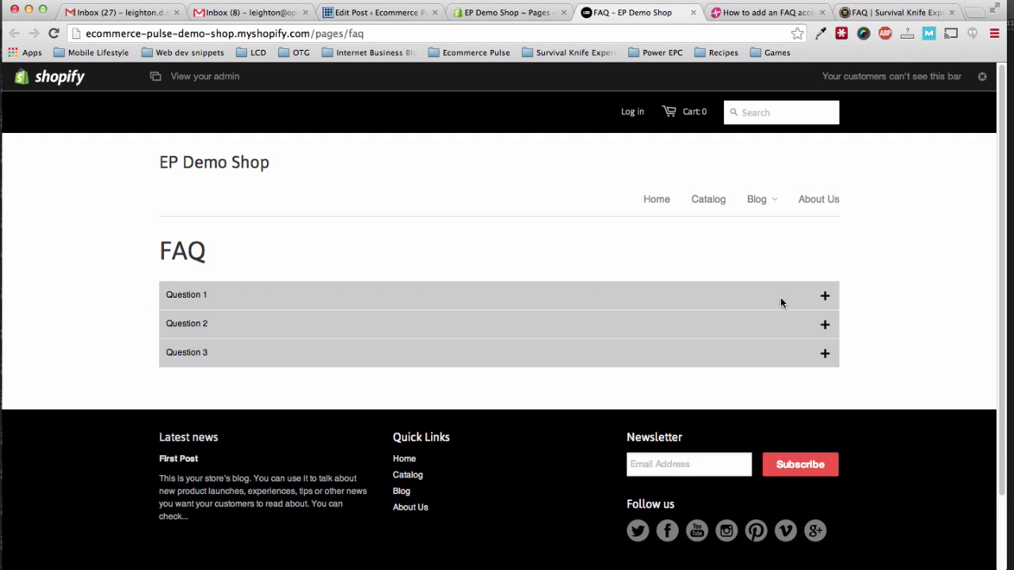
click(883, 13)
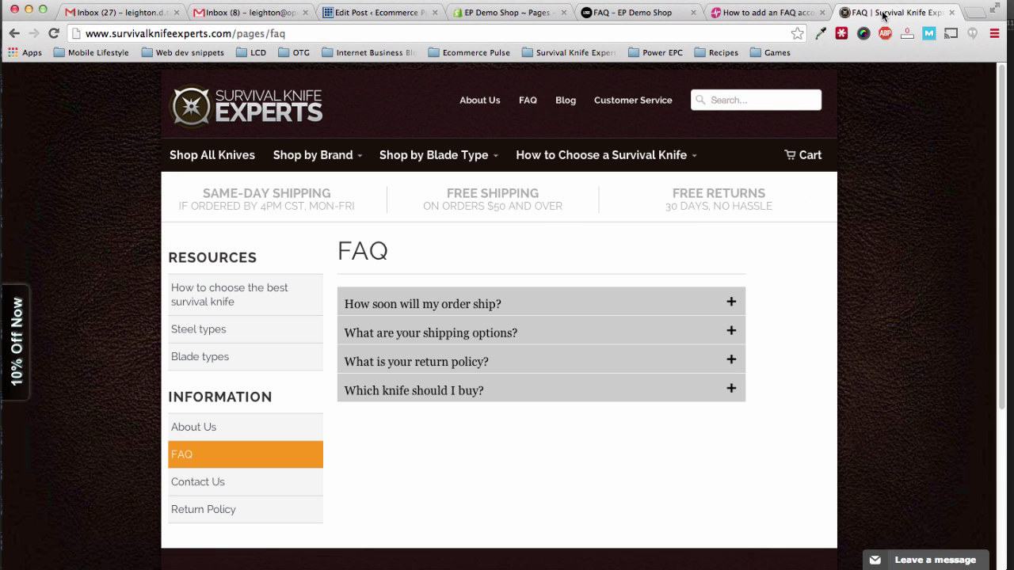
scroll(547, 257, down, 1)
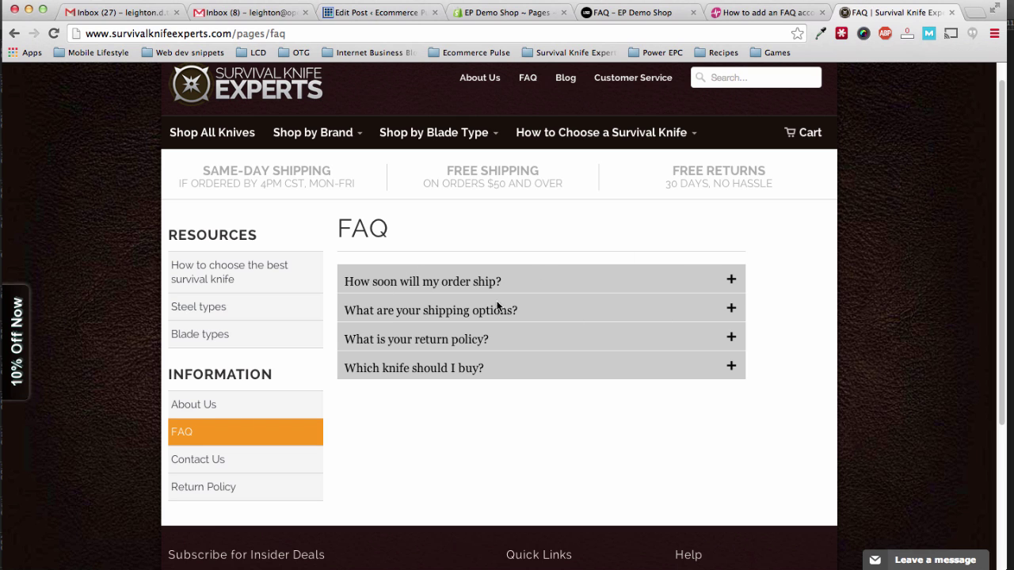
click(649, 13)
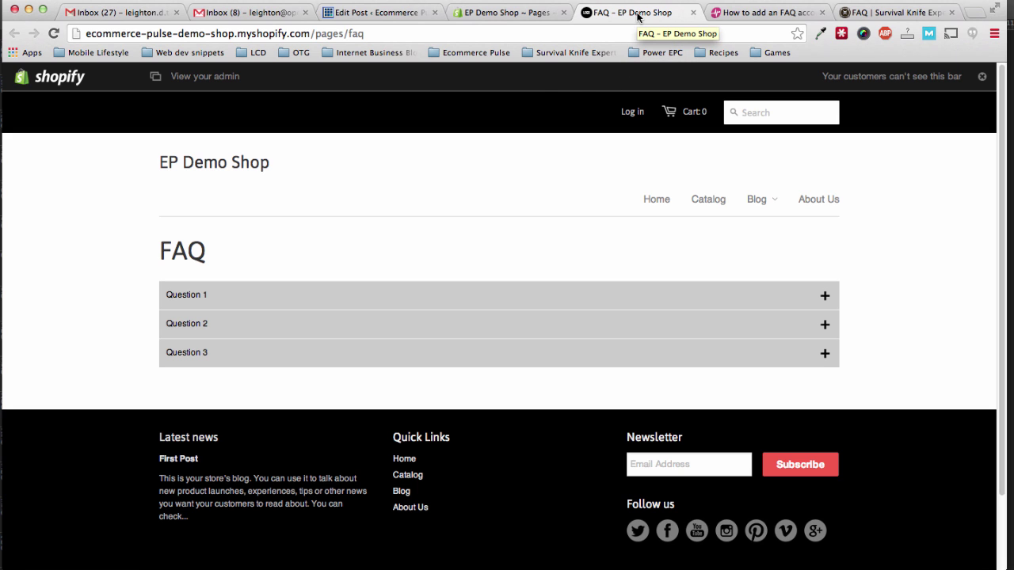
- In the HTML, replace Question 1 with 'How much does shipping cost?' and its answer with 'We offer free shipping on all orders!', then save
click(516, 14)
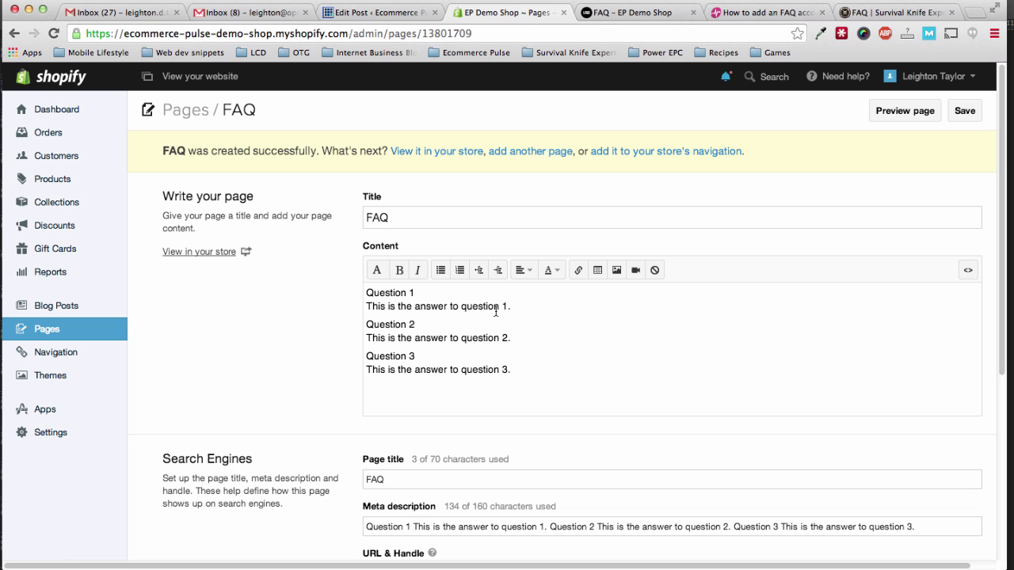
click(968, 270)
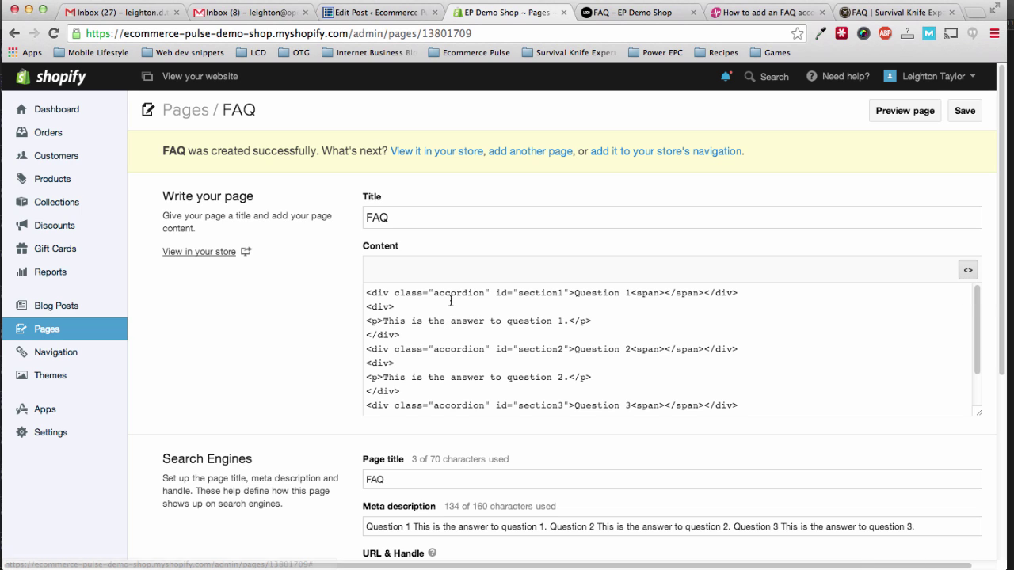
drag(383, 320, 626, 294)
click(618, 320)
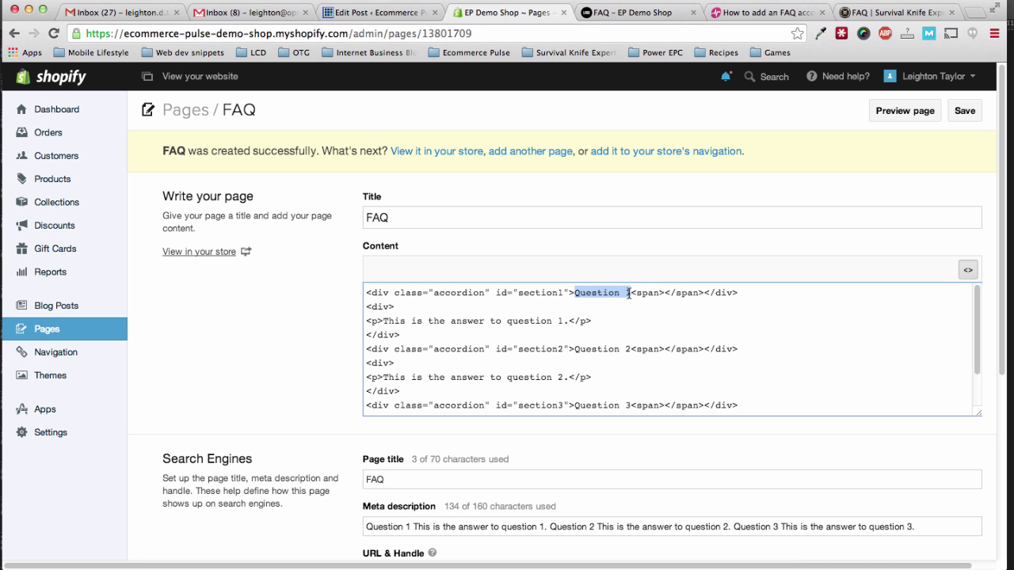
text(How much does ship)
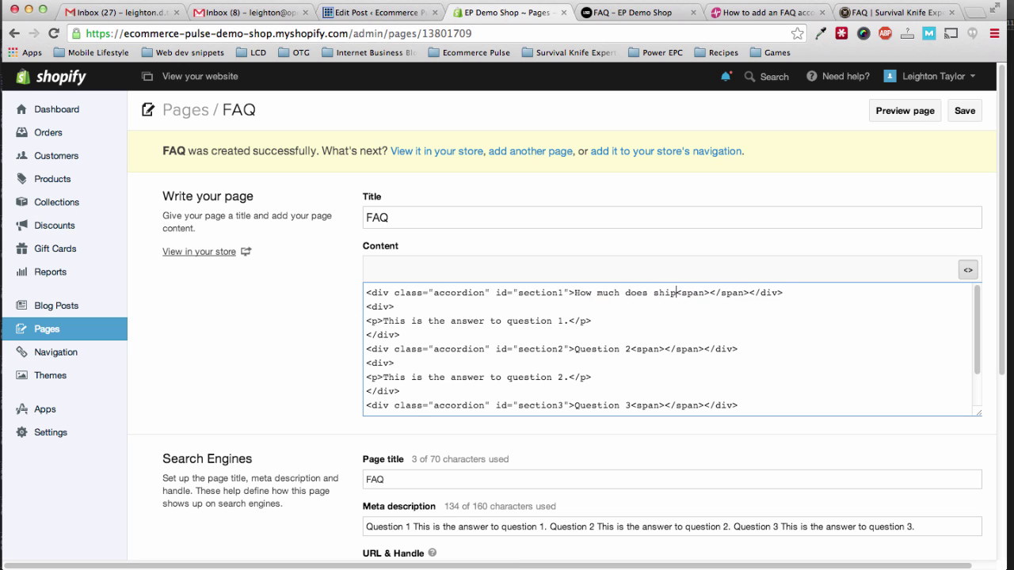
text(ping cost?)
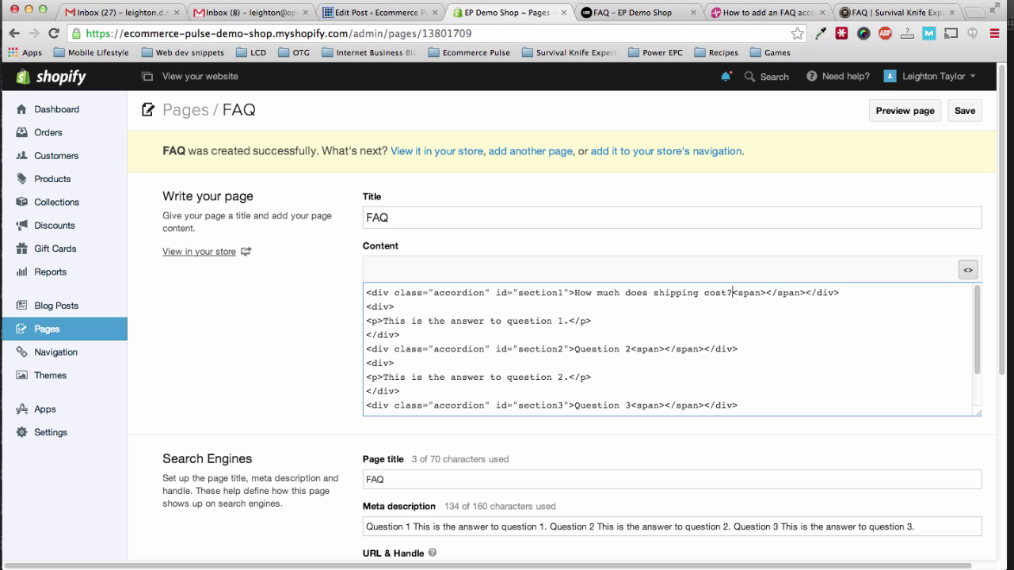
drag(383, 321, 566, 323)
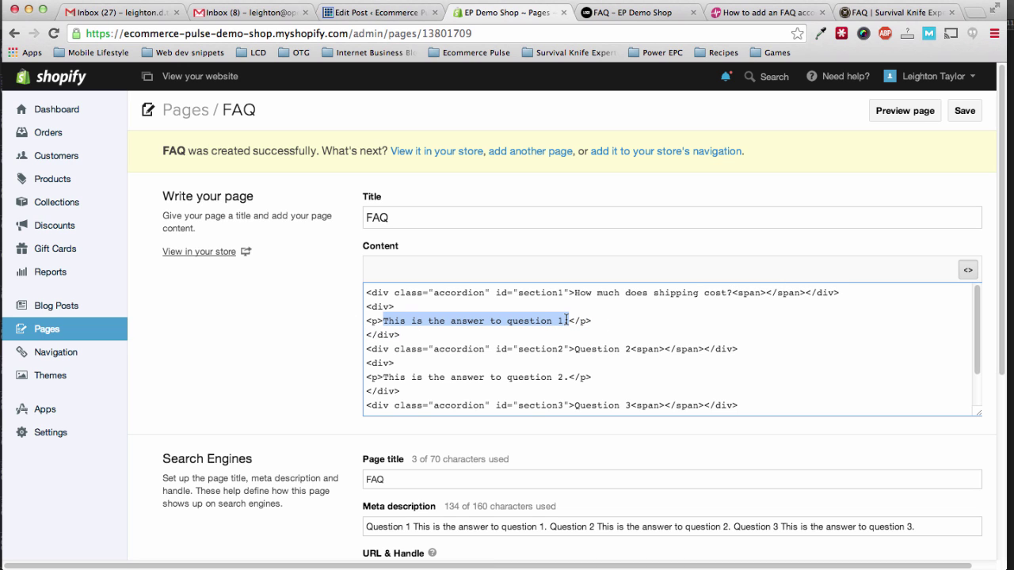
text(We offer free shi)
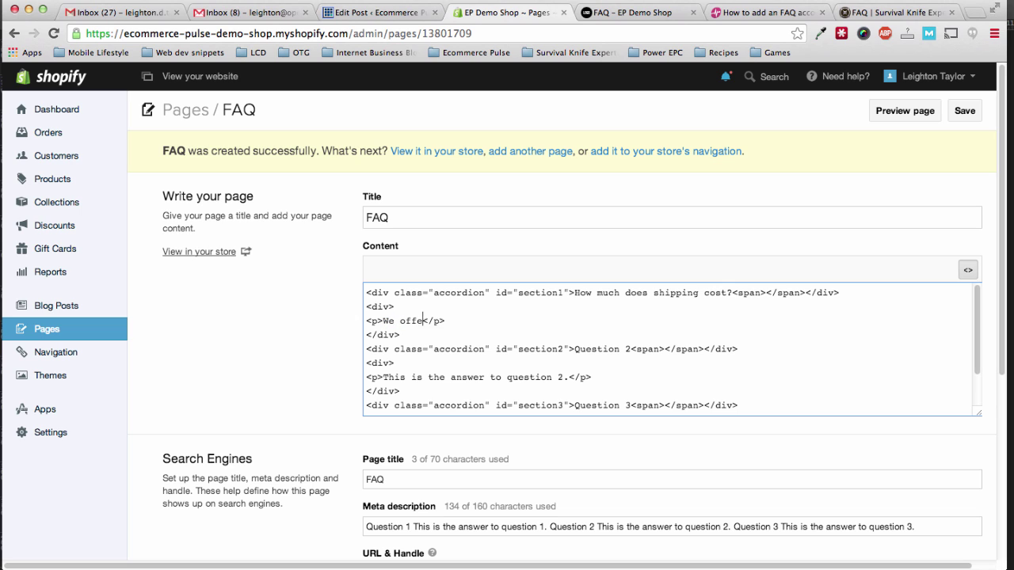
text(pping on all orders!)
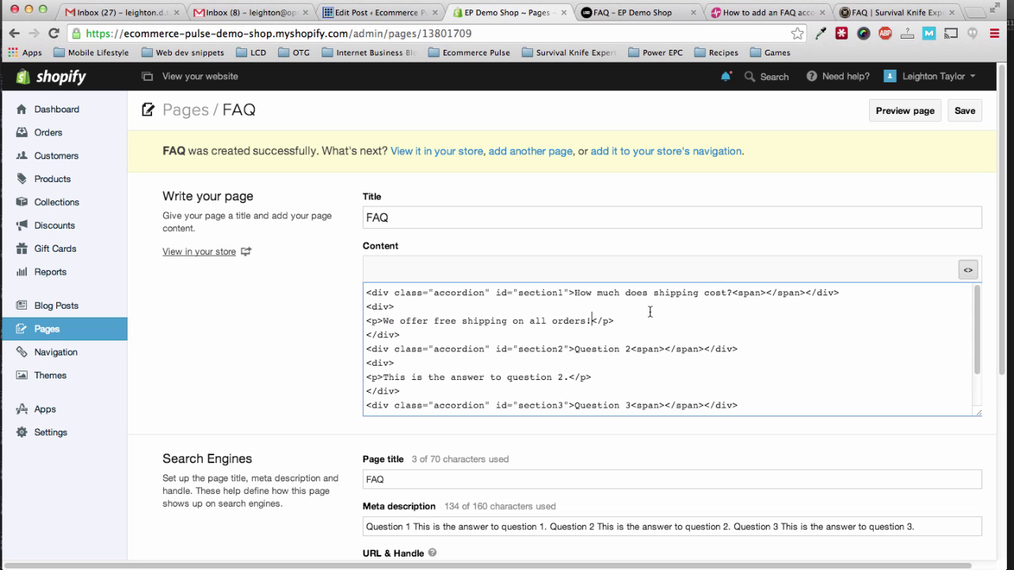
click(968, 271)
click(964, 111)
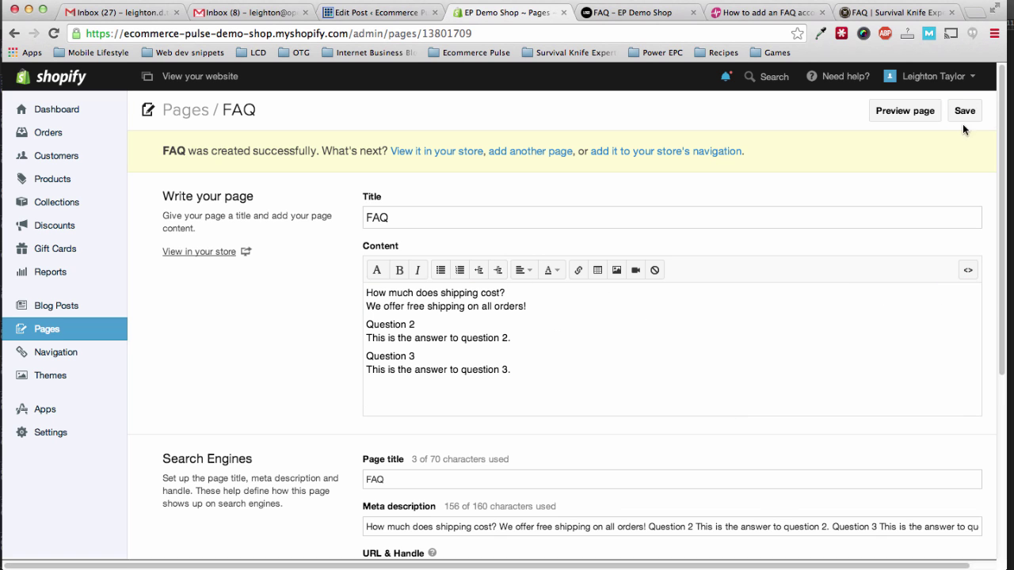
- Reload the live FAQ page and expand Question 2 and the shipping question to check the edit
click(648, 9)
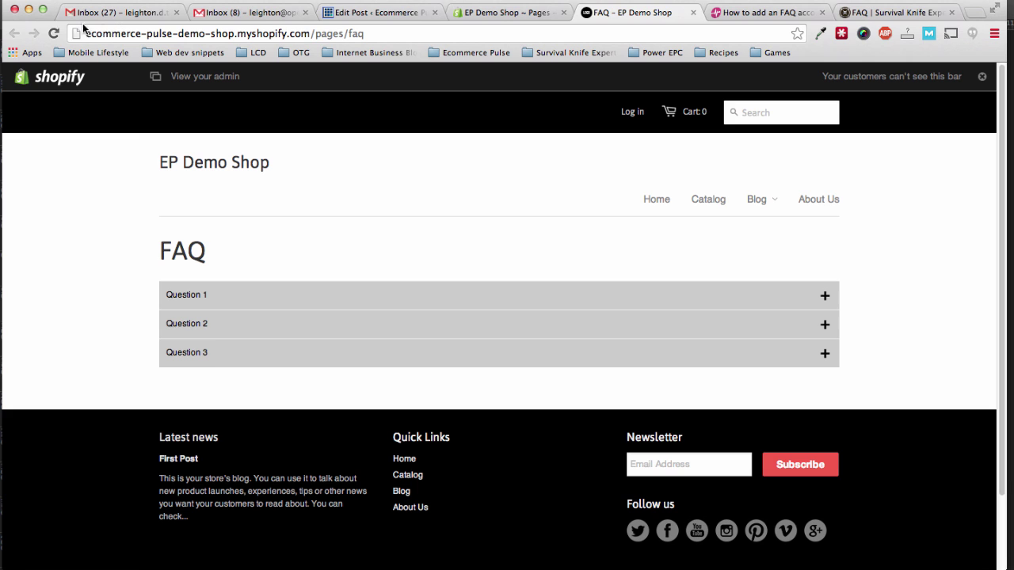
click(47, 32)
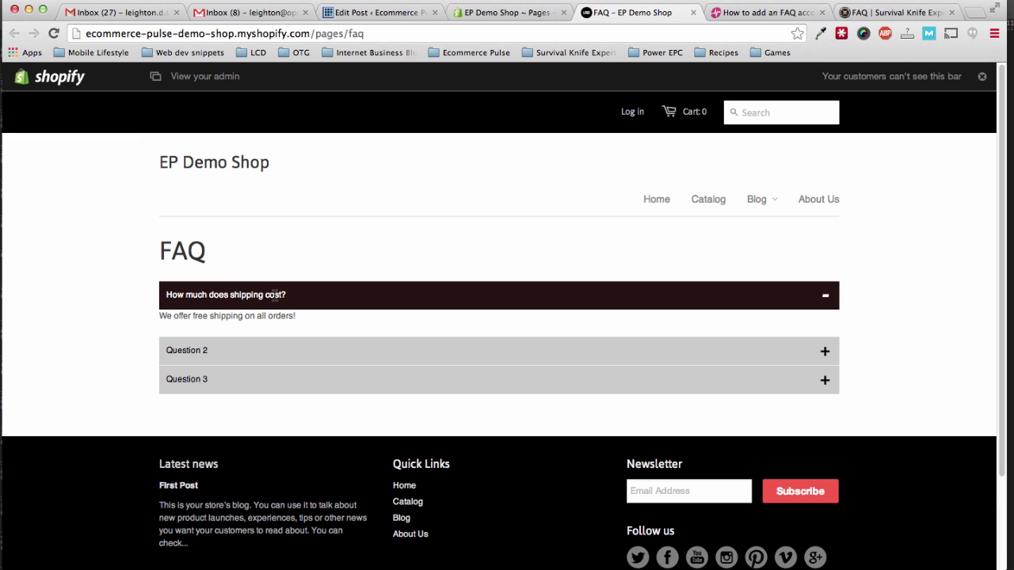
click(254, 348)
click(301, 295)
- Inspect the open shipping section and locate its .accordion-open background value #261312 in Styles
right_click(352, 298)
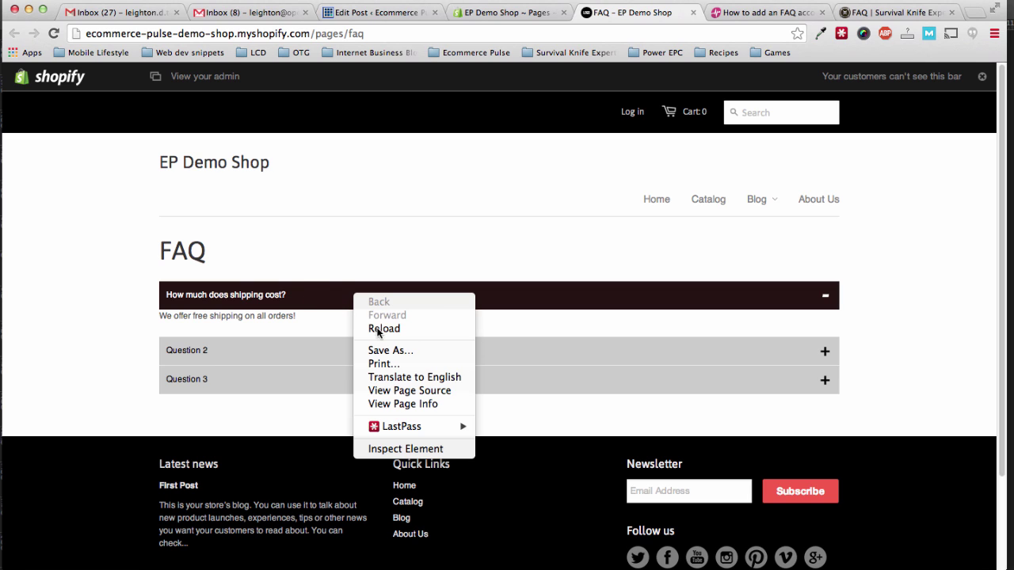
click(404, 449)
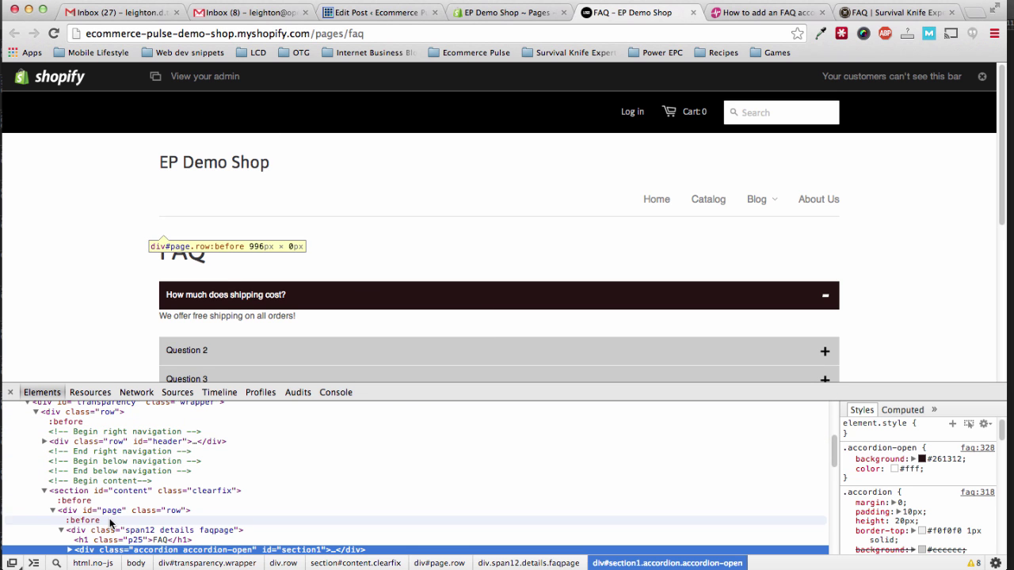
scroll(107, 531, down, 1)
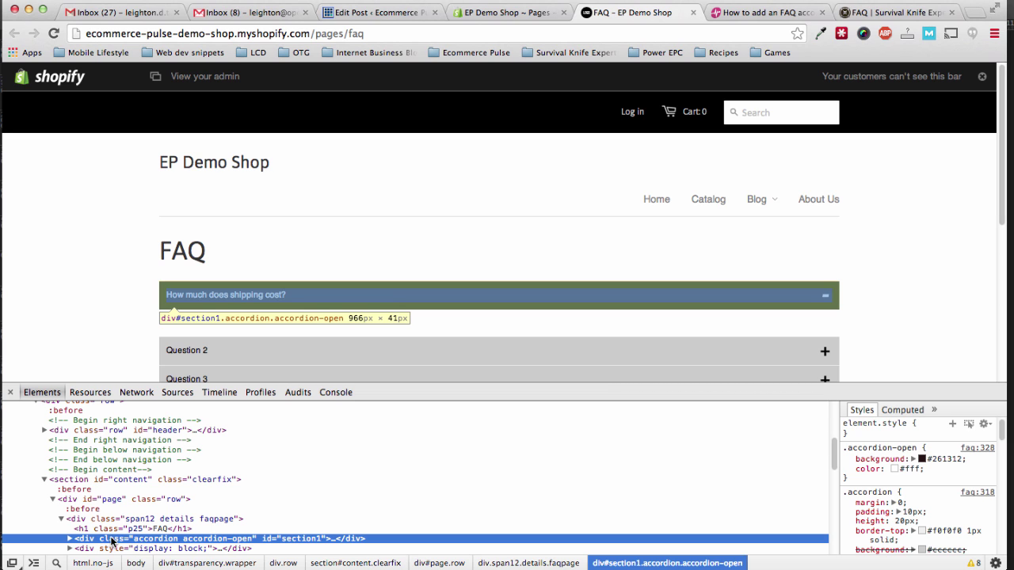
scroll(111, 541, down, 1)
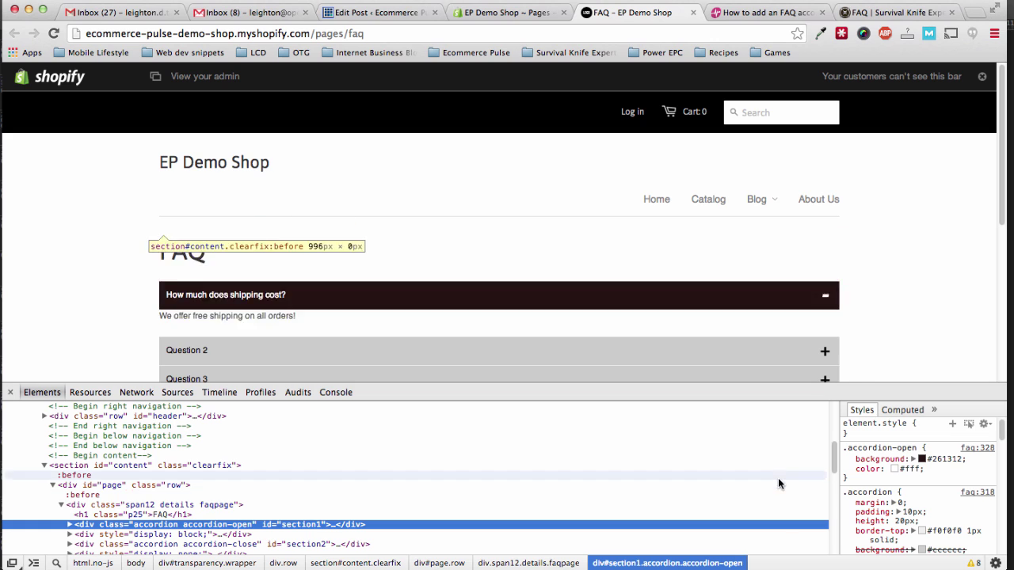
click(942, 459)
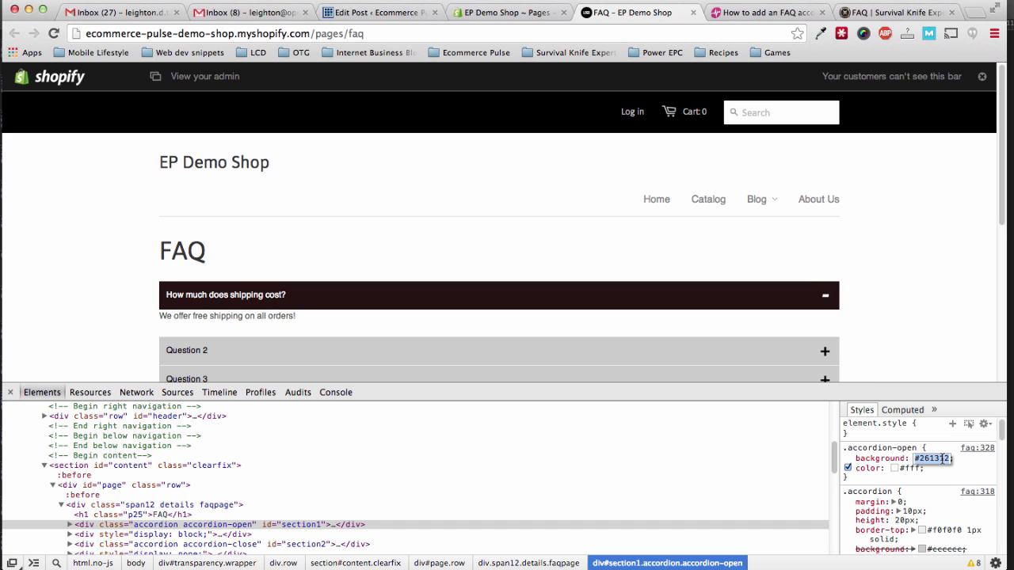
click(937, 459)
drag(917, 458, 951, 459)
key(Return)
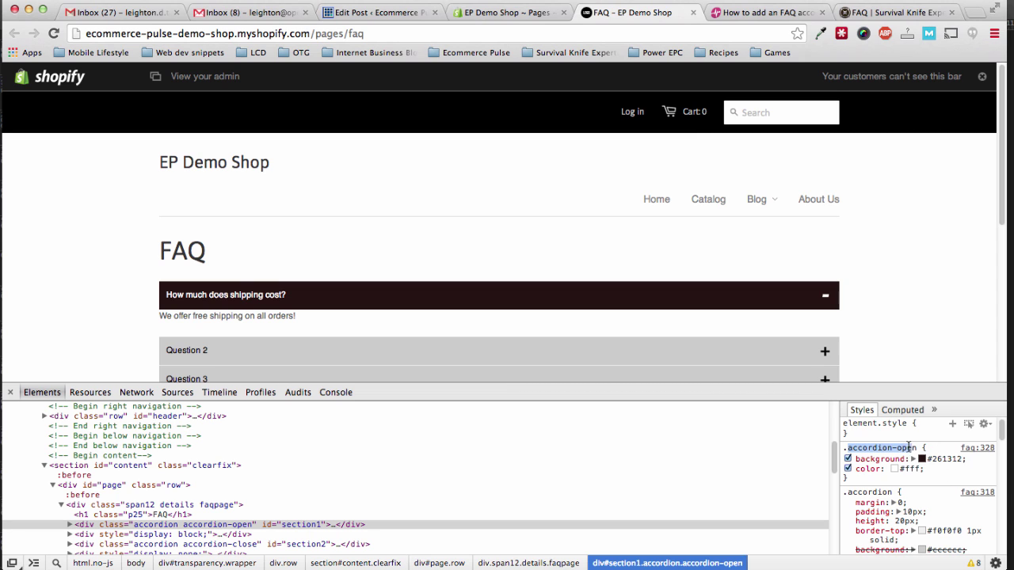
click(915, 448)
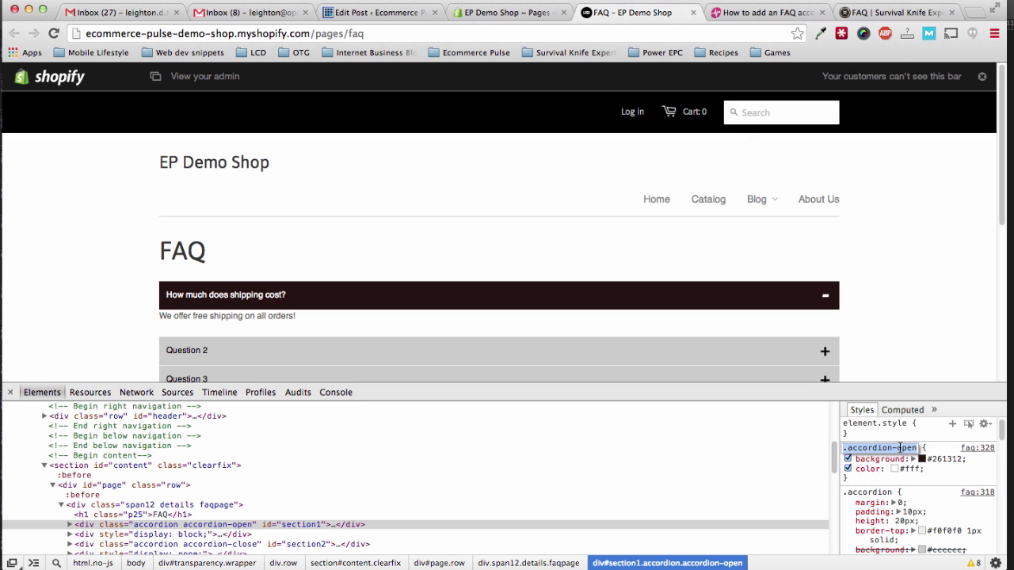
- Open the Minimal theme's page.faq.liquid code and scroll to its style block
click(532, 14)
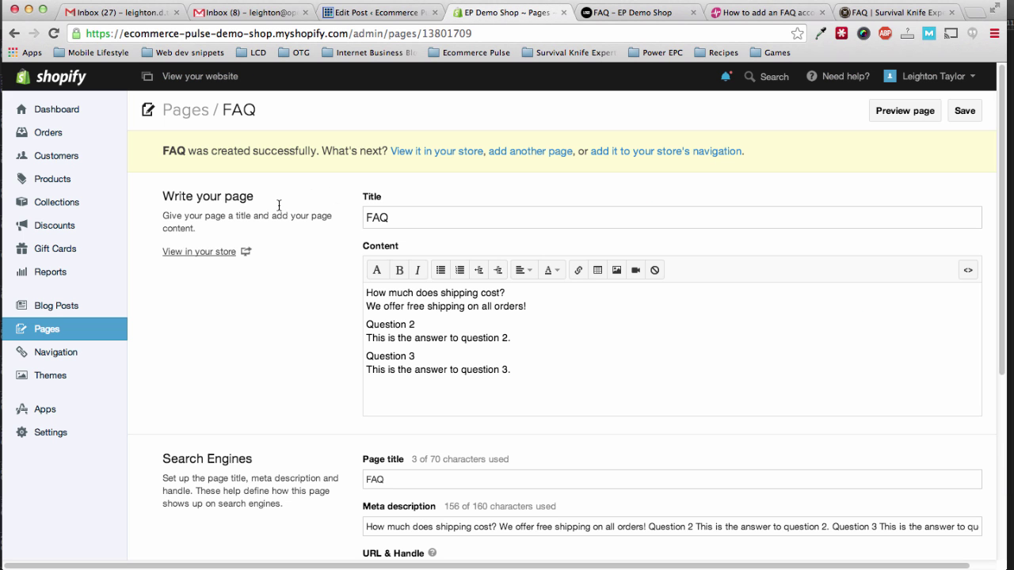
click(76, 377)
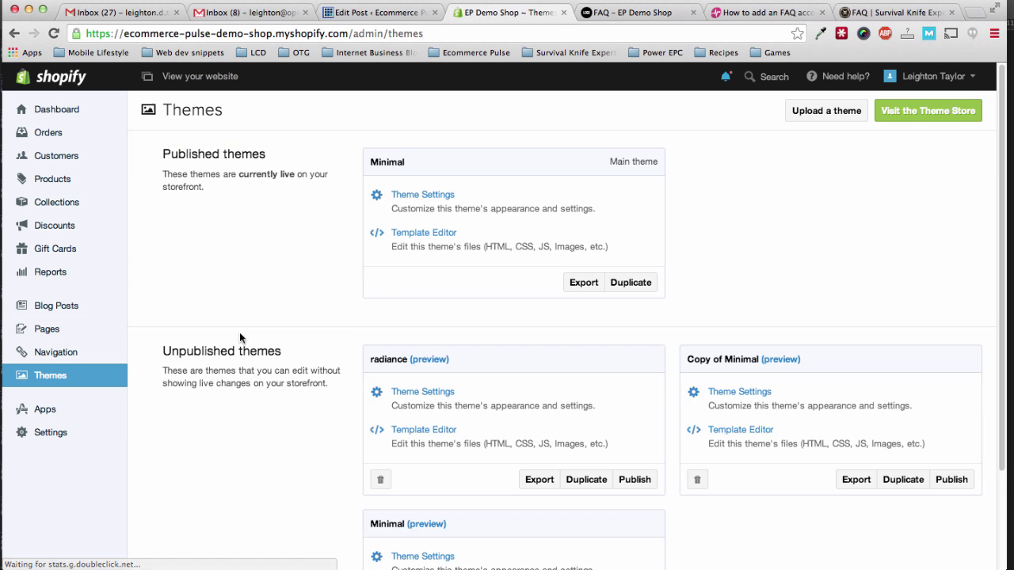
click(428, 240)
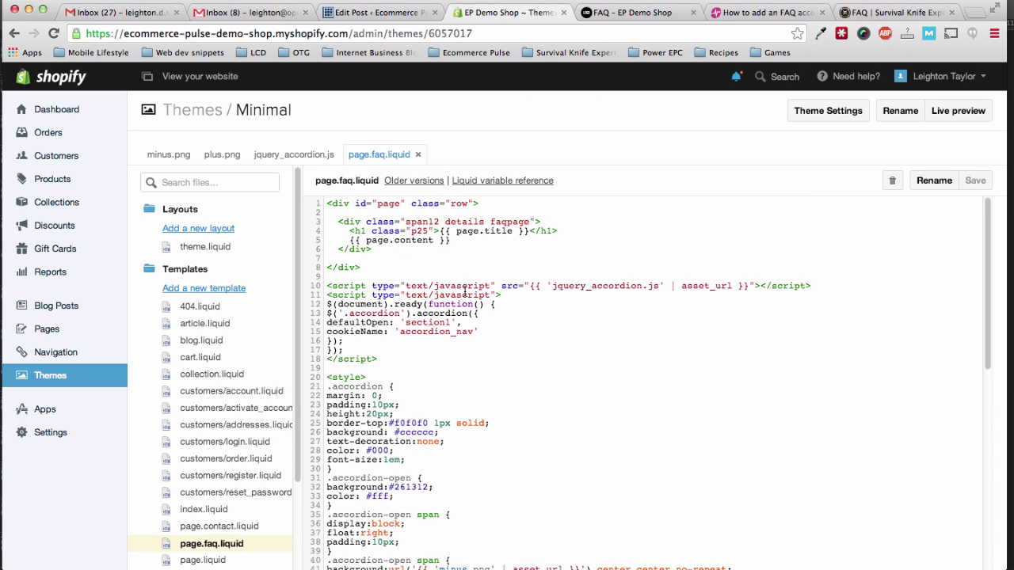
scroll(392, 370, down, 3)
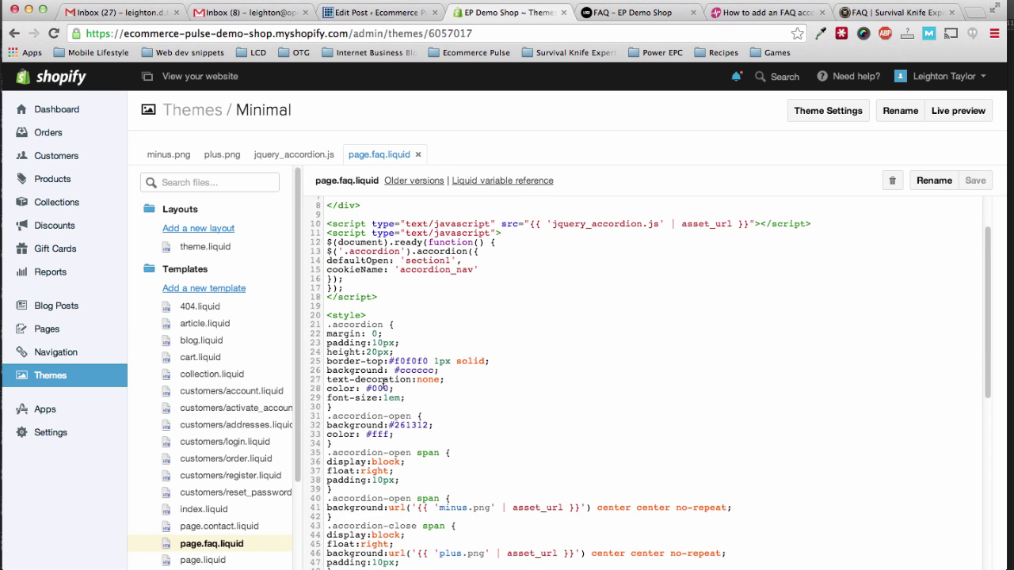
drag(328, 416, 411, 416)
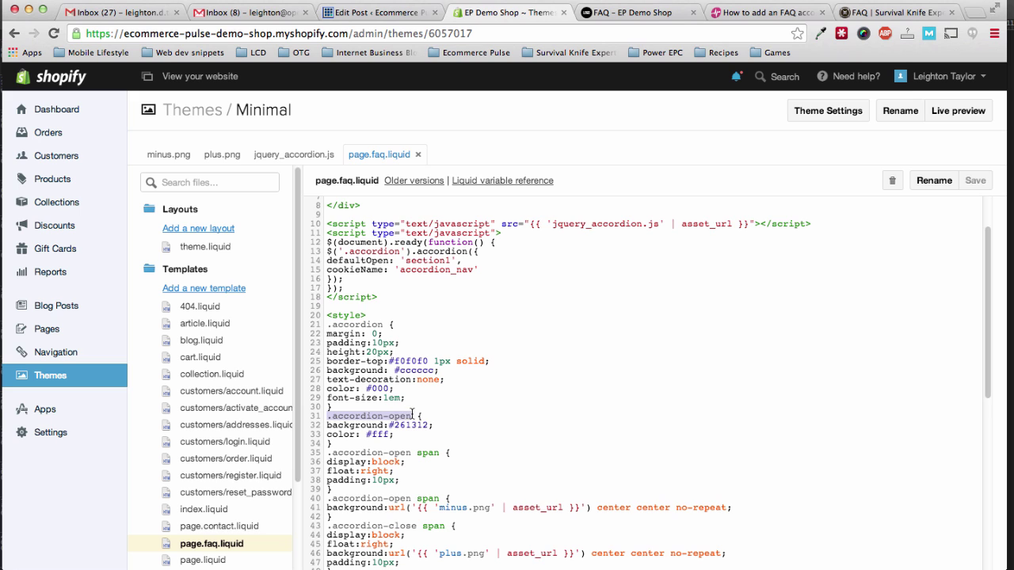
scroll(366, 413, down, 2)
scroll(366, 413, down, 2)
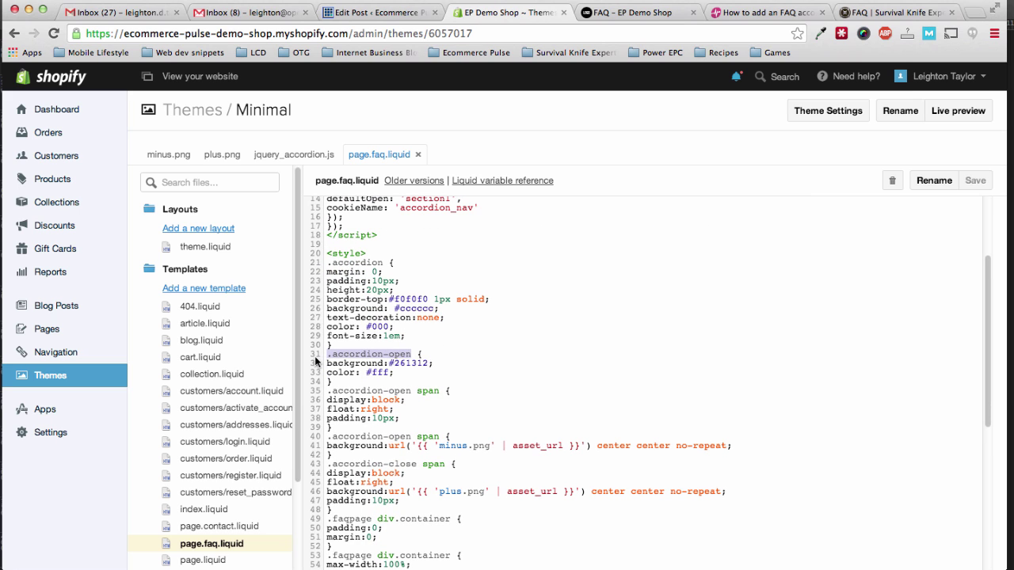
scroll(381, 363, down, 2)
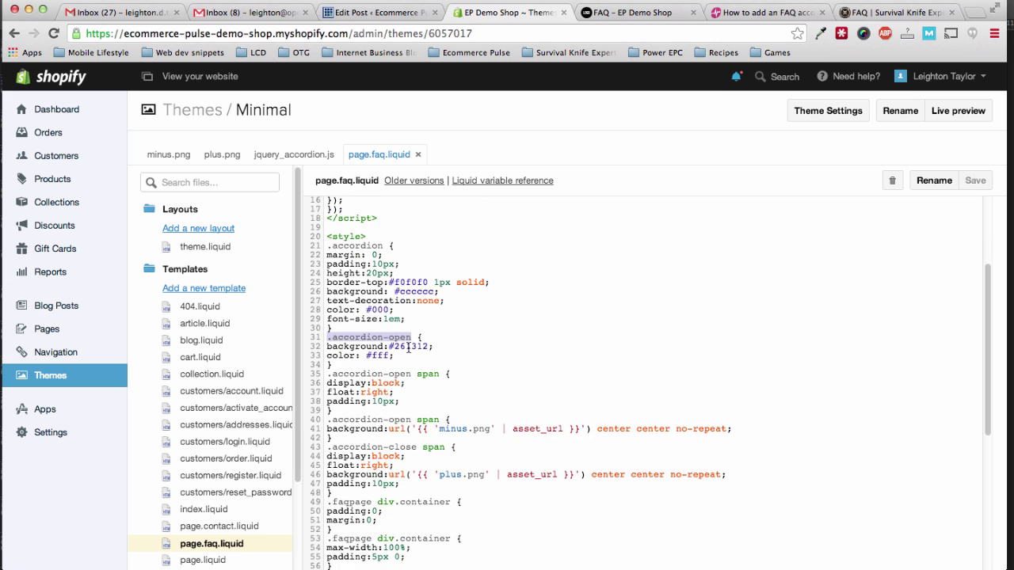
- Find the #261312 background on line 32, then open Theme Settings in a new tab
double_click(408, 346)
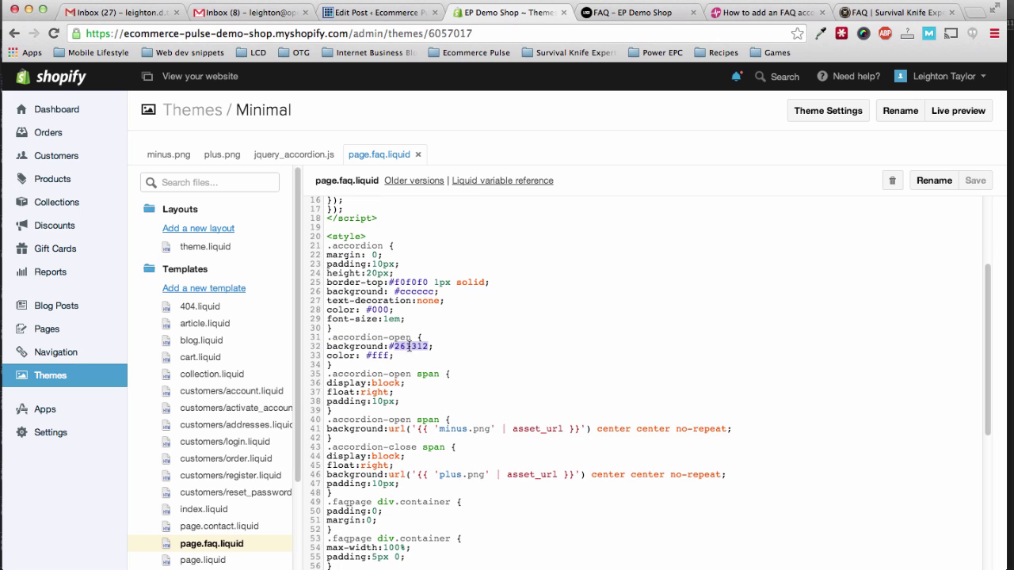
click(378, 355)
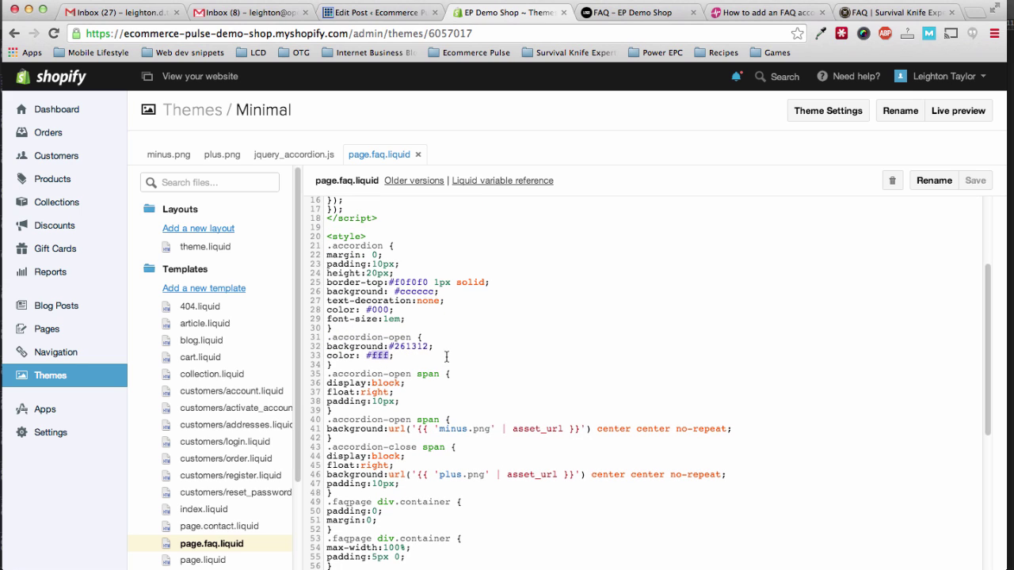
click(400, 357)
right_click(818, 113)
click(837, 117)
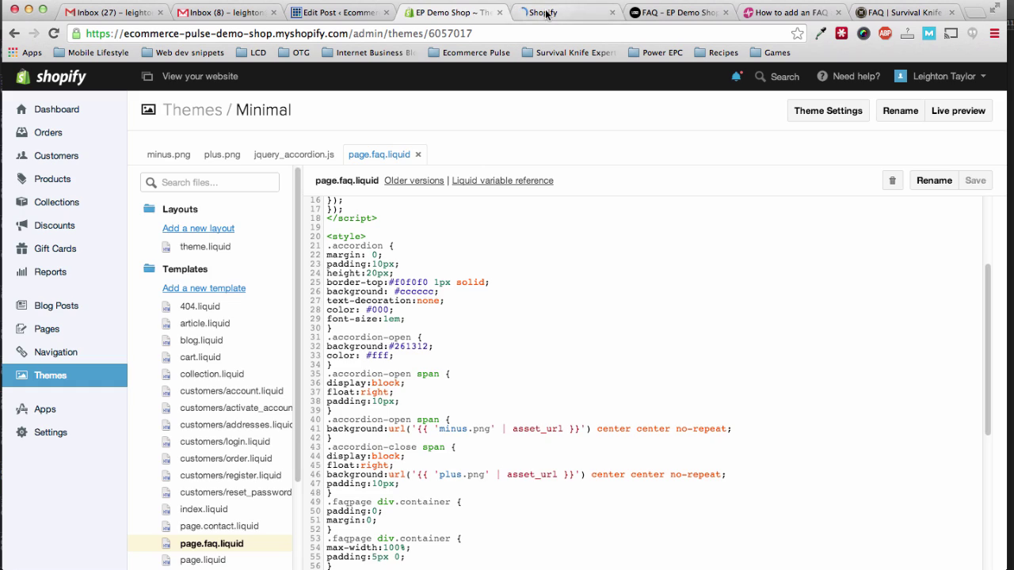
- Browse the Toolbar Background Color choices in the theme settings
click(546, 13)
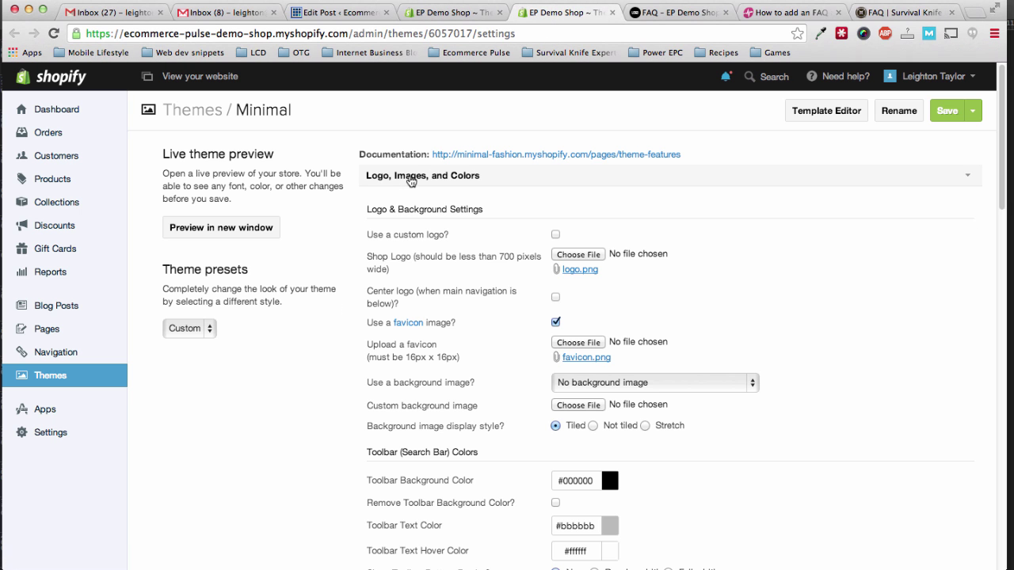
scroll(441, 336, down, 2)
scroll(441, 336, down, 2)
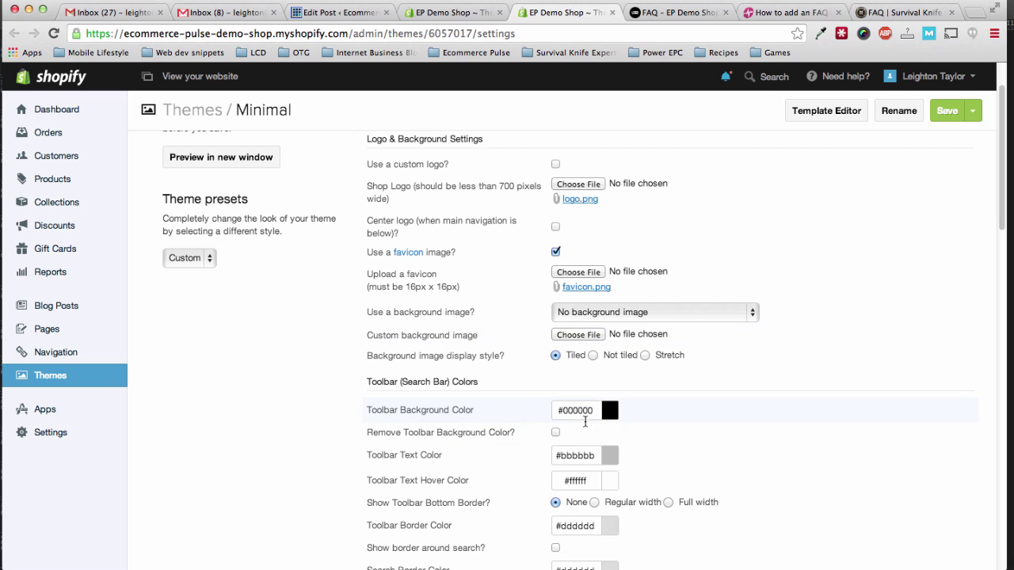
click(579, 411)
scroll(538, 416, down, 3)
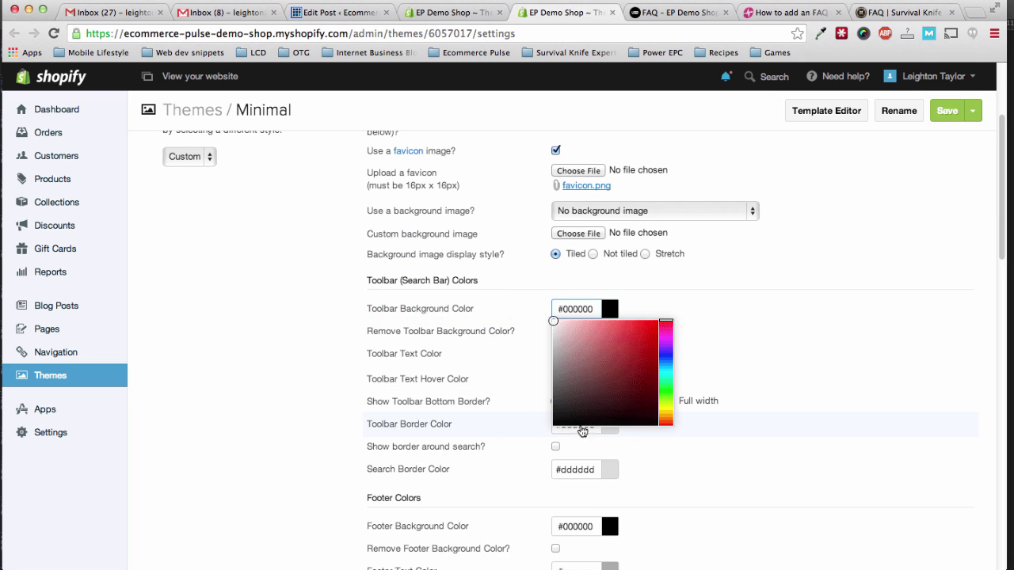
scroll(634, 444, down, 1)
click(683, 455)
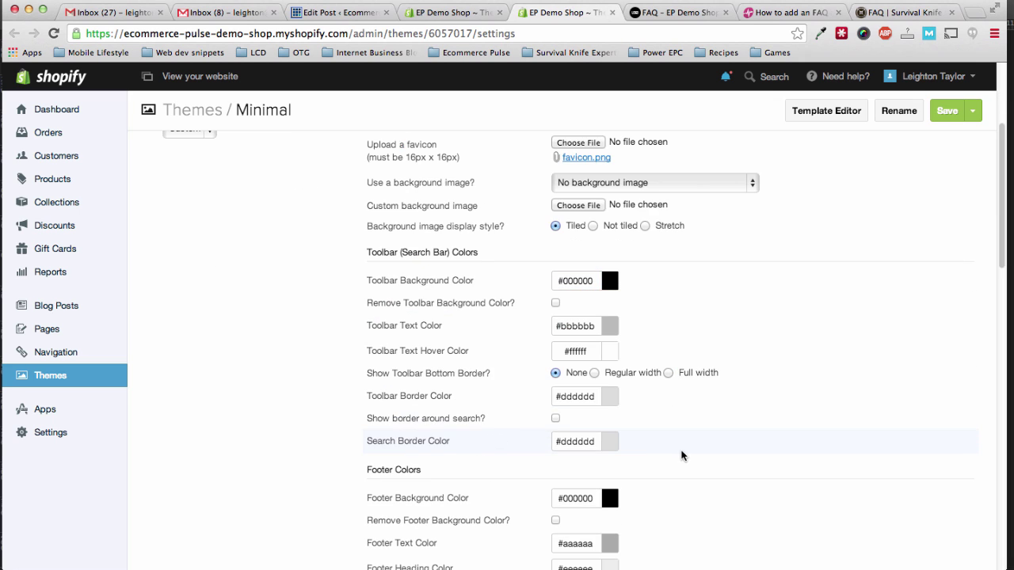
- Pick a vivid blue in the colour picker and select its hex code #3314cc
click(573, 279)
click(624, 330)
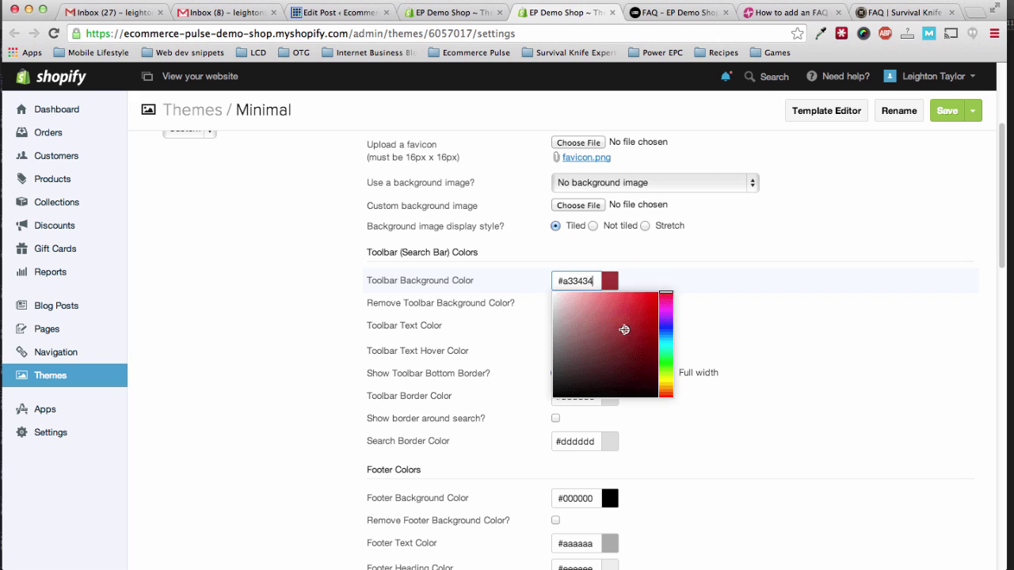
click(665, 325)
click(610, 315)
click(599, 336)
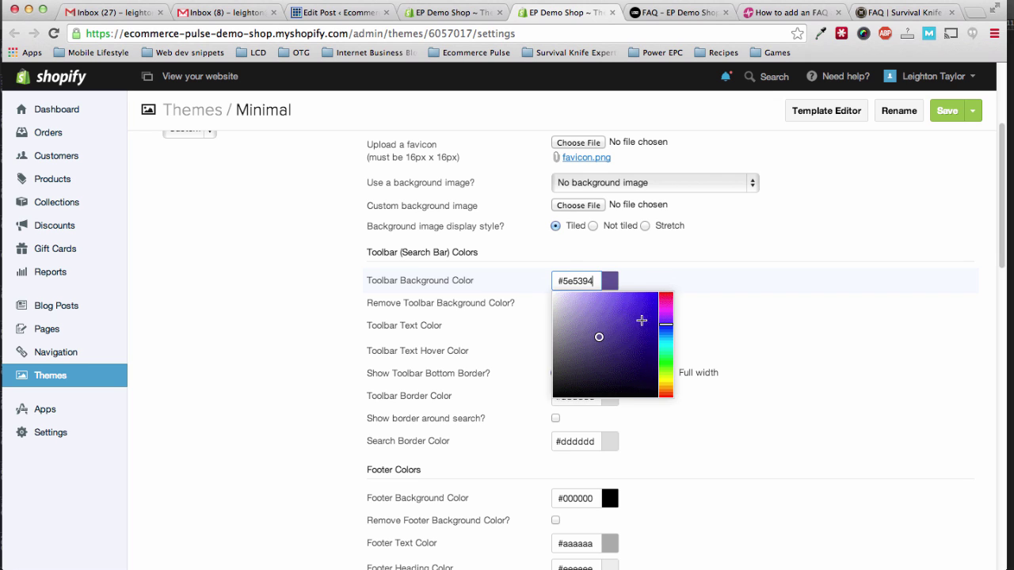
click(642, 320)
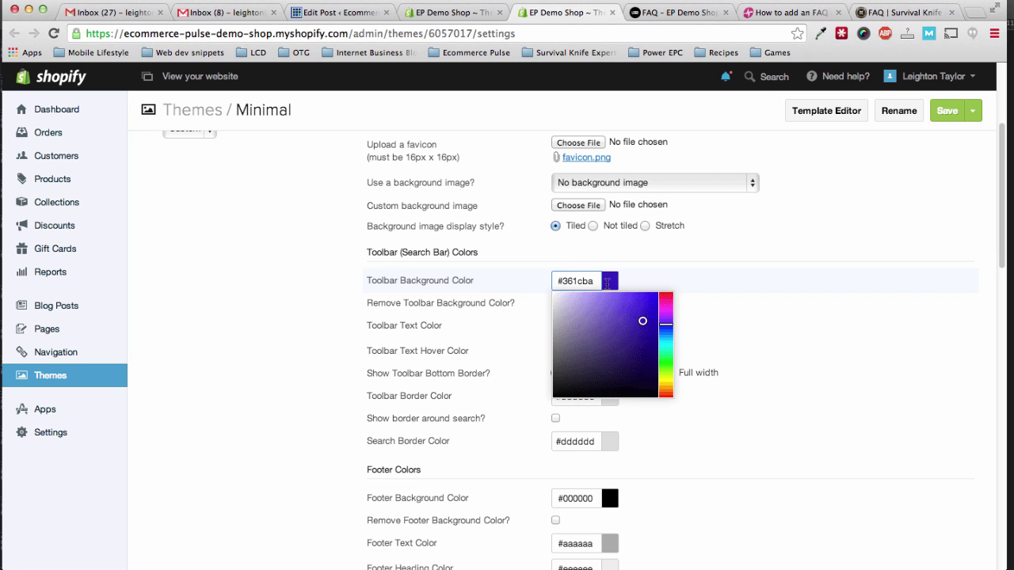
click(647, 315)
triple_click(575, 281)
key(super+c)
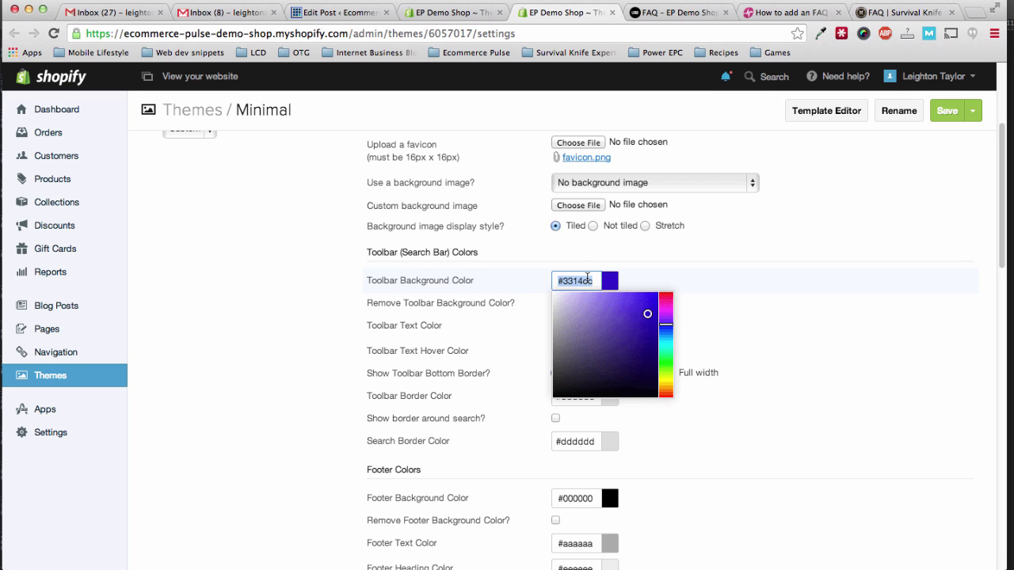
- Replace #261312 with #3314cc on line 32 of page.faq.liquid and save
click(460, 13)
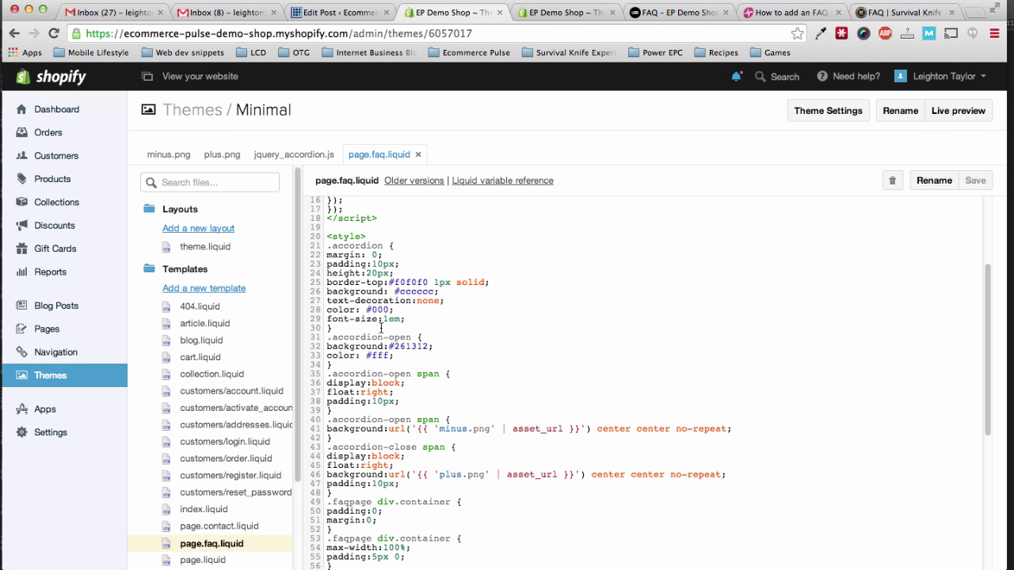
drag(390, 347, 430, 346)
key(super+v)
click(975, 181)
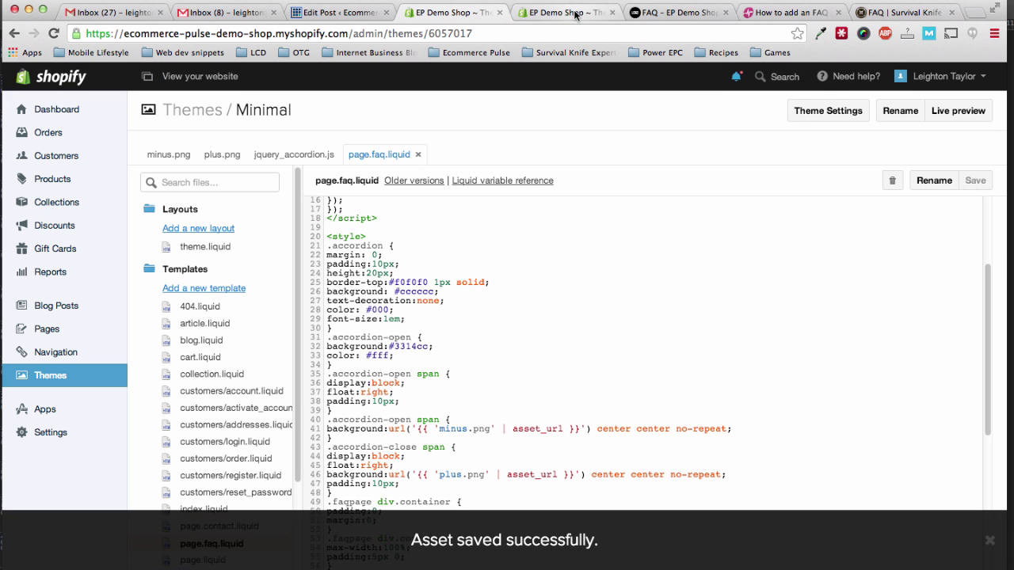
- Reload the storefront FAQ, test the accordion sections, and close the inspector
click(648, 14)
click(53, 33)
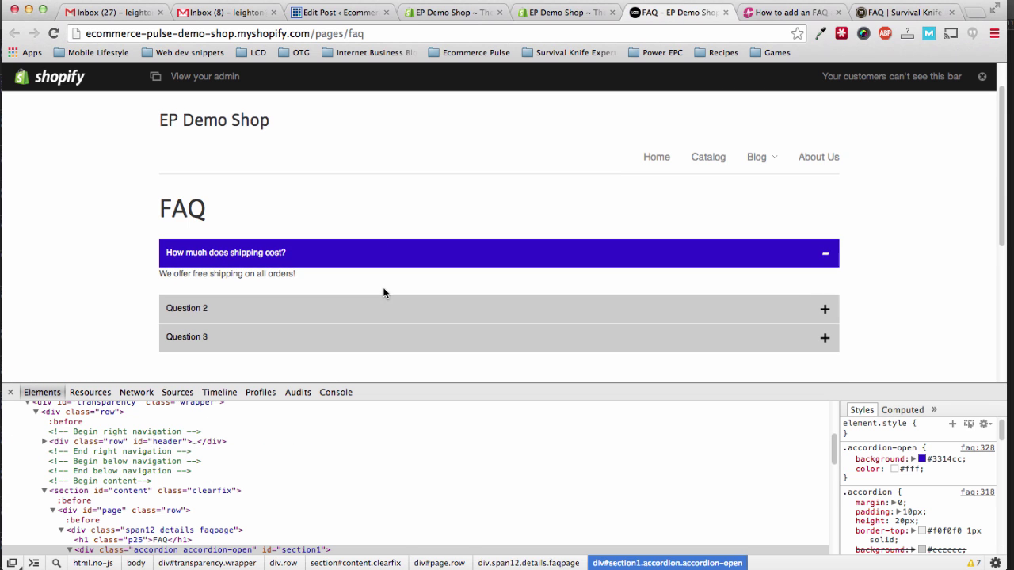
click(392, 308)
click(409, 338)
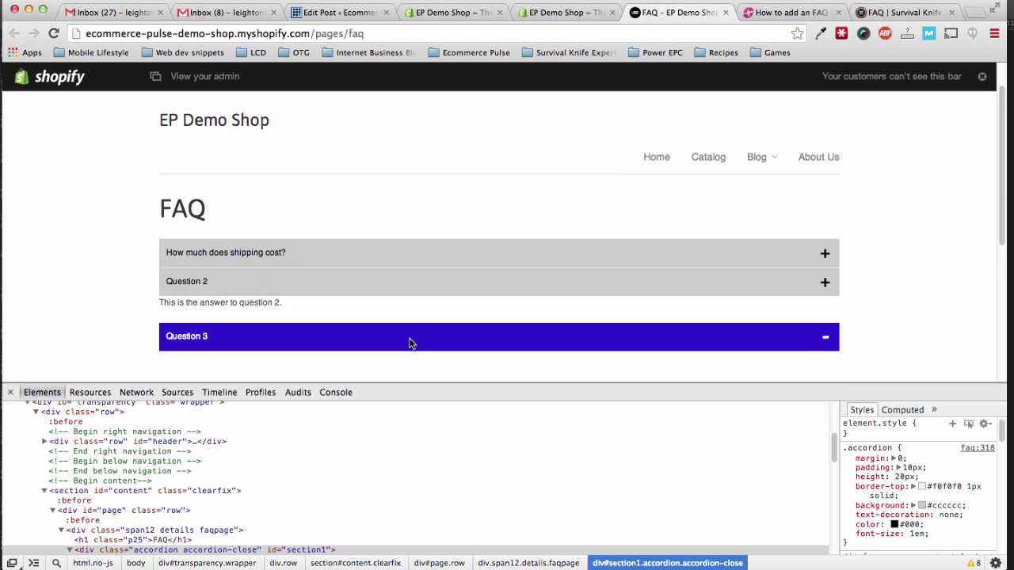
click(401, 244)
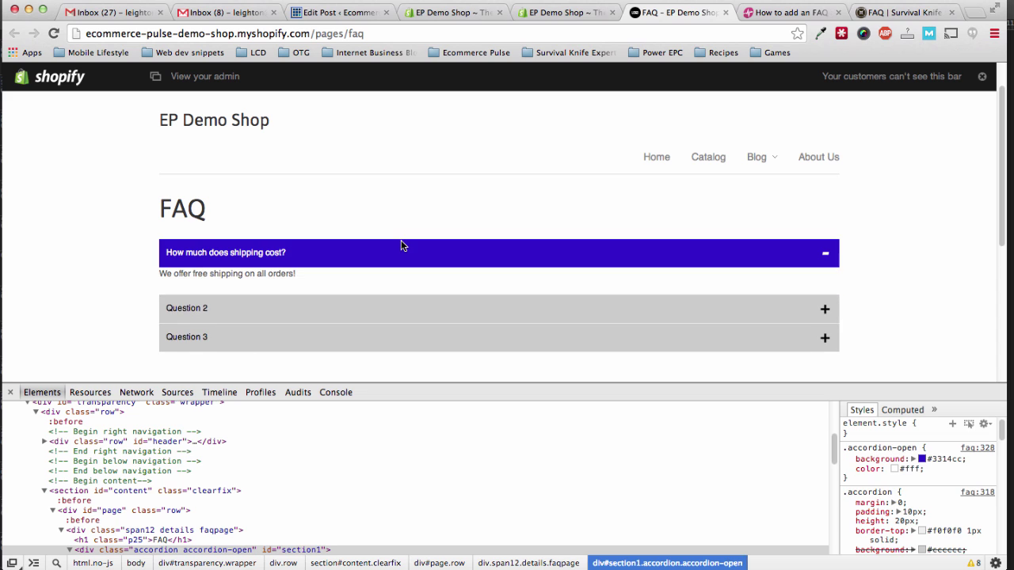
click(10, 392)
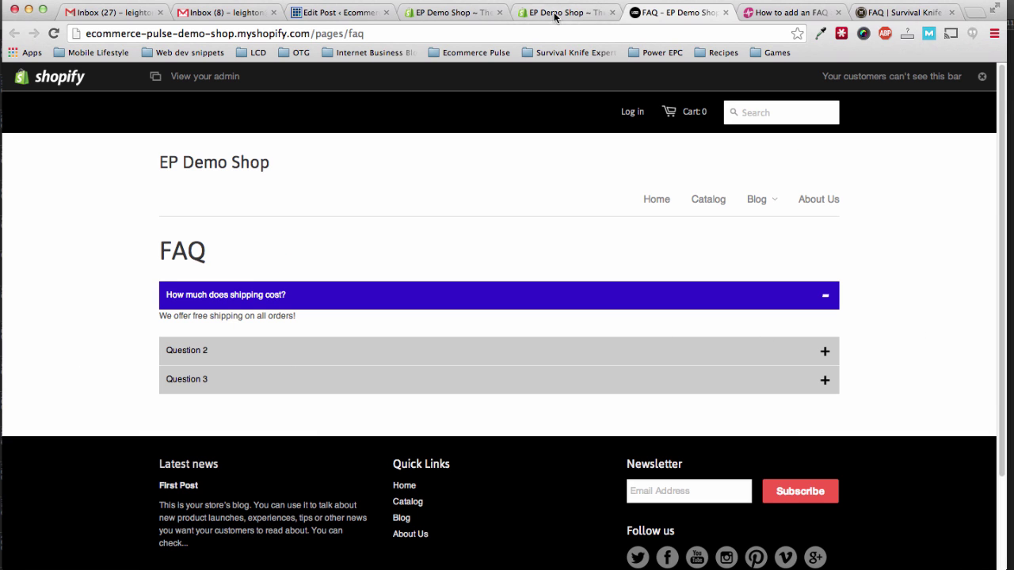